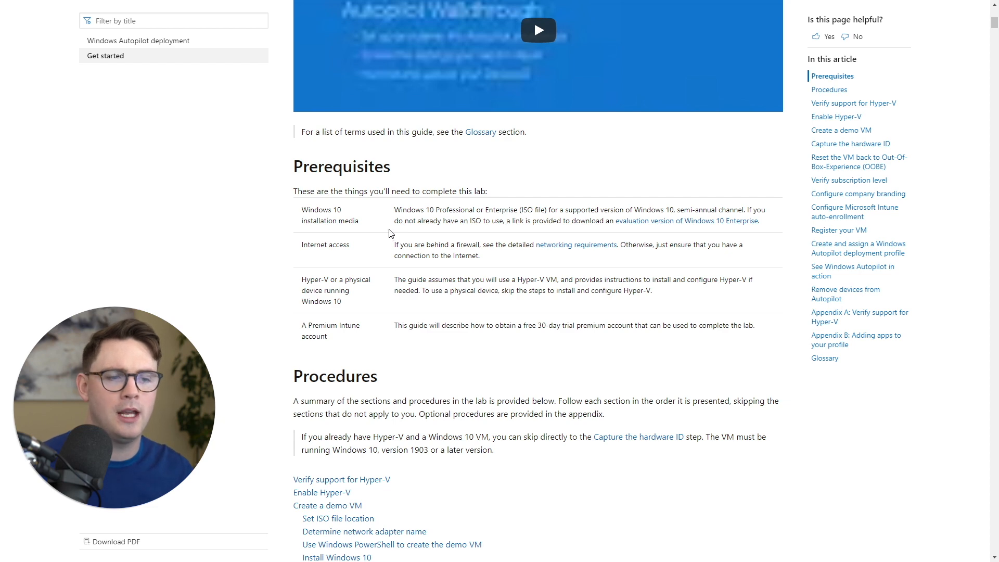
Step: Scroll through the guide's Enable Hyper-V, Create a demo VM and Install Windows 10 sections
{"action": "scroll", "coordinate": [353, 351], "scroll_direction": "down", "scroll_amount": 6}
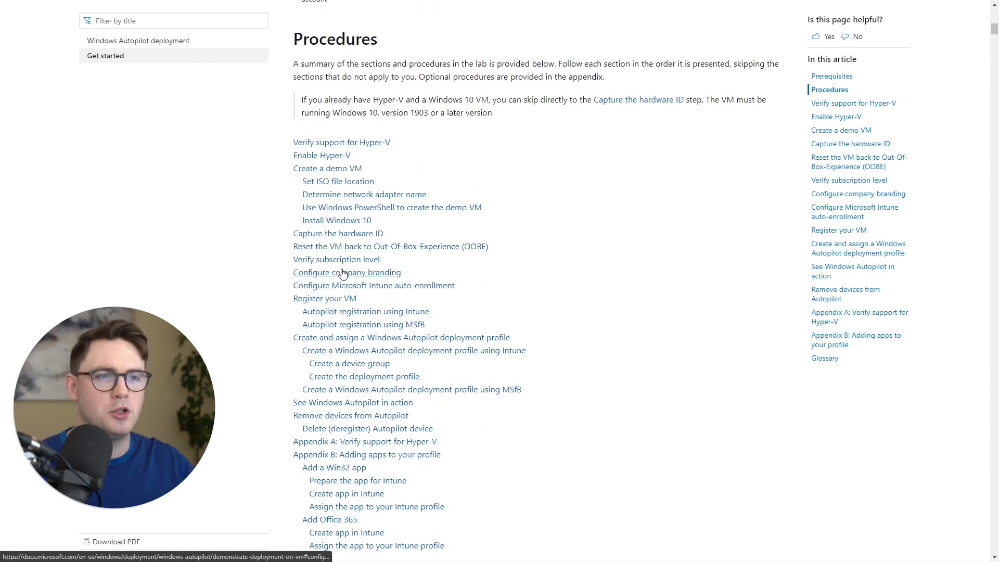
{"action": "scroll", "coordinate": [344, 352], "scroll_direction": "down", "scroll_amount": 9}
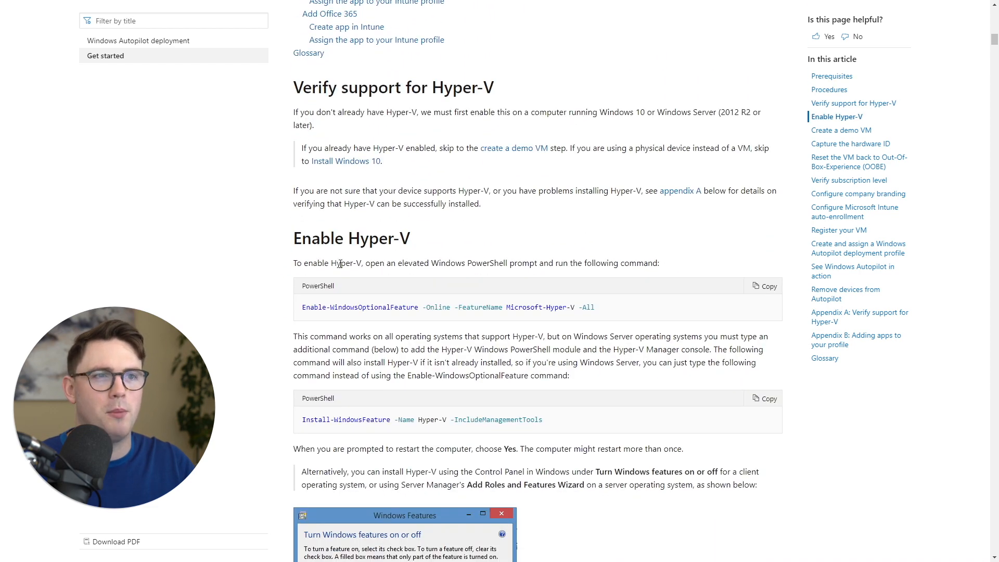
{"action": "scroll", "coordinate": [348, 346], "scroll_direction": "down", "scroll_amount": 2}
{"action": "scroll", "coordinate": [342, 265], "scroll_direction": "down", "scroll_amount": 3}
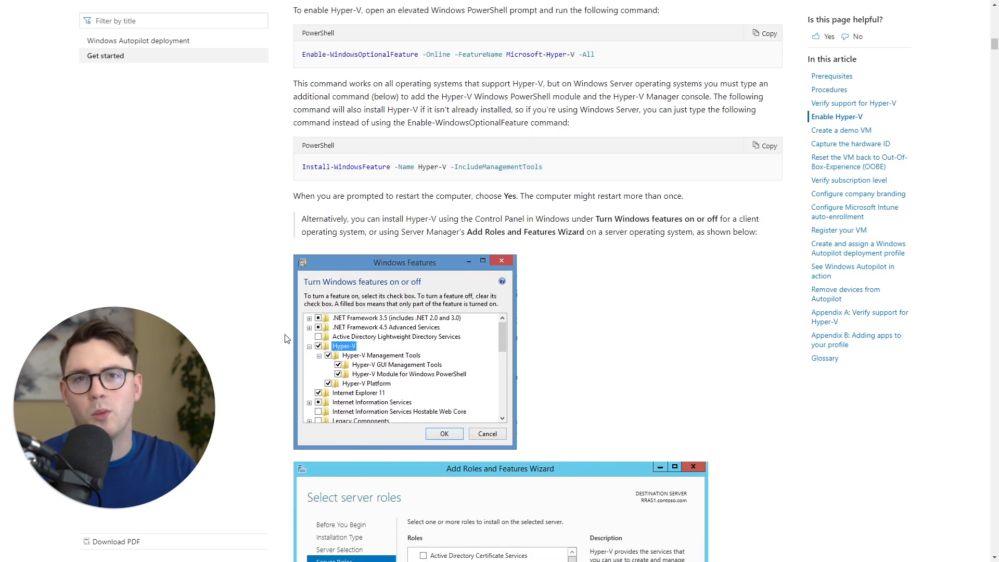
{"action": "scroll", "coordinate": [286, 338], "scroll_direction": "down", "scroll_amount": 10}
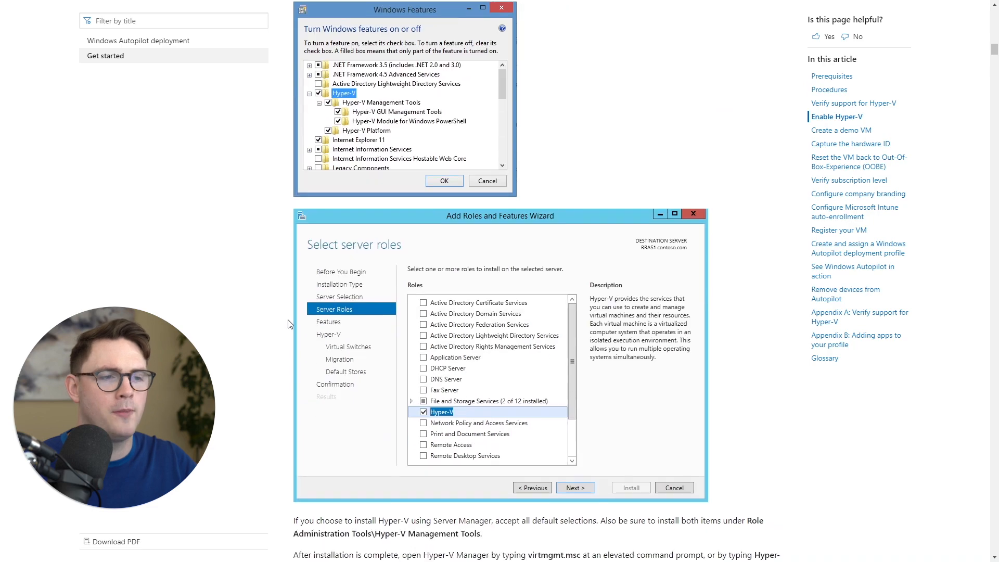
{"action": "scroll", "coordinate": [286, 320], "scroll_direction": "down", "scroll_amount": 4}
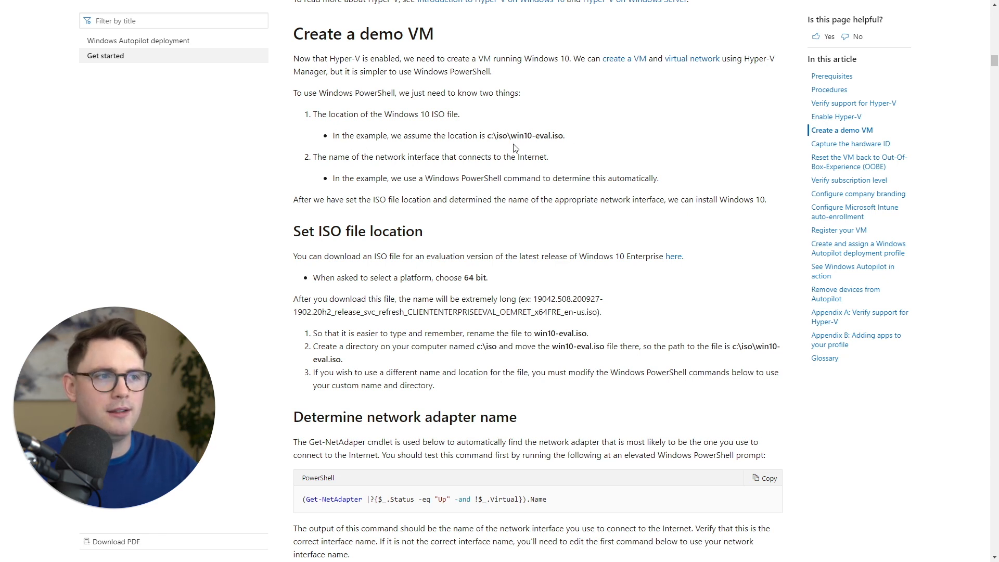
{"action": "scroll", "coordinate": [280, 255], "scroll_direction": "down", "scroll_amount": 6}
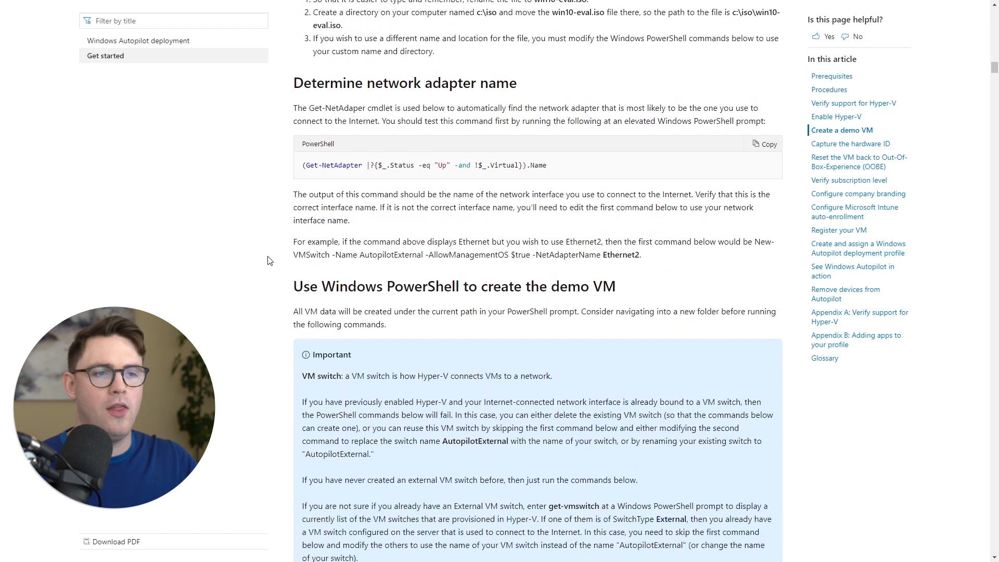
{"action": "scroll", "coordinate": [269, 262], "scroll_direction": "down", "scroll_amount": 3}
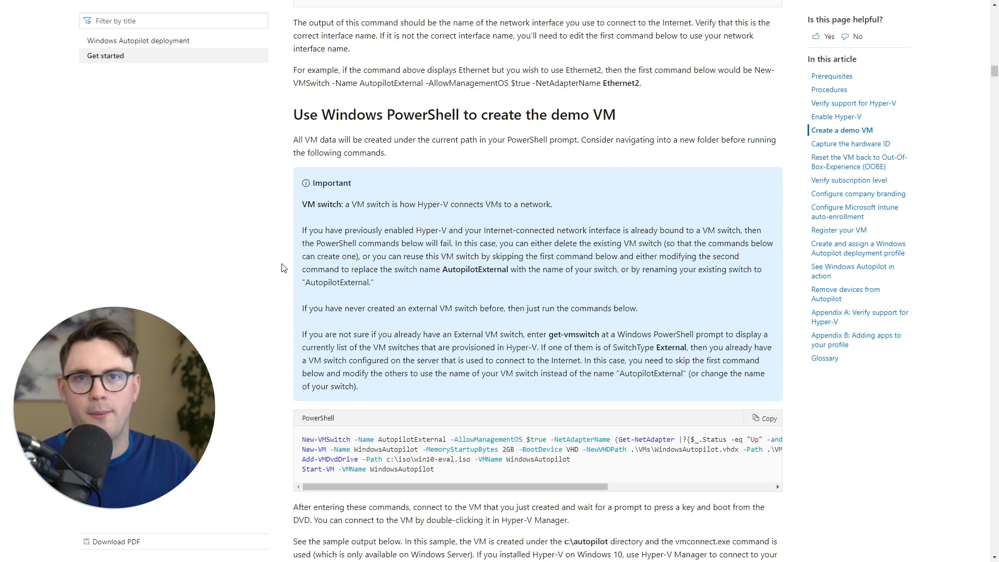
{"action": "scroll", "coordinate": [284, 268], "scroll_direction": "down", "scroll_amount": 3}
{"action": "scroll", "coordinate": [283, 268], "scroll_direction": "up", "scroll_amount": 2}
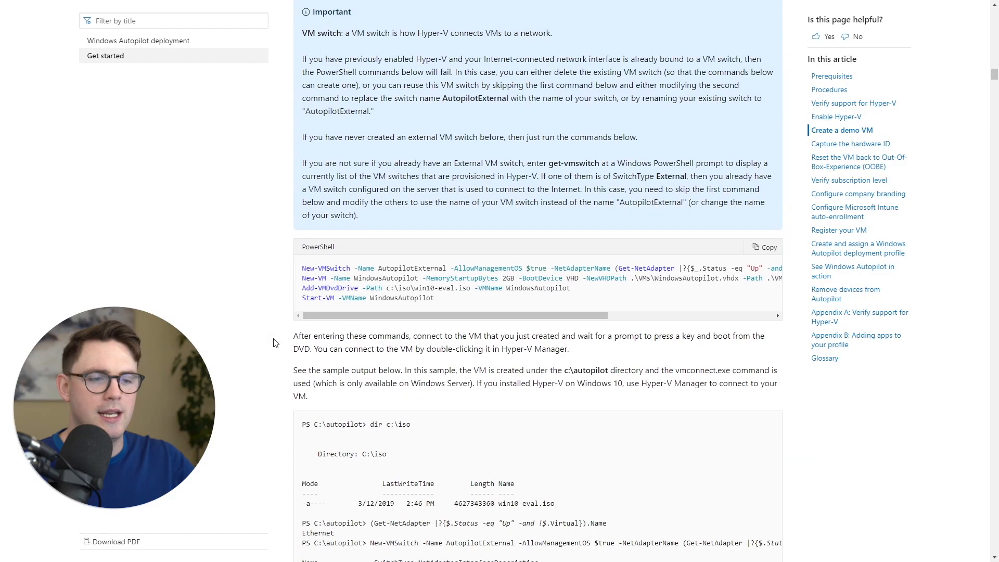
{"action": "scroll", "coordinate": [276, 342], "scroll_direction": "down", "scroll_amount": 7}
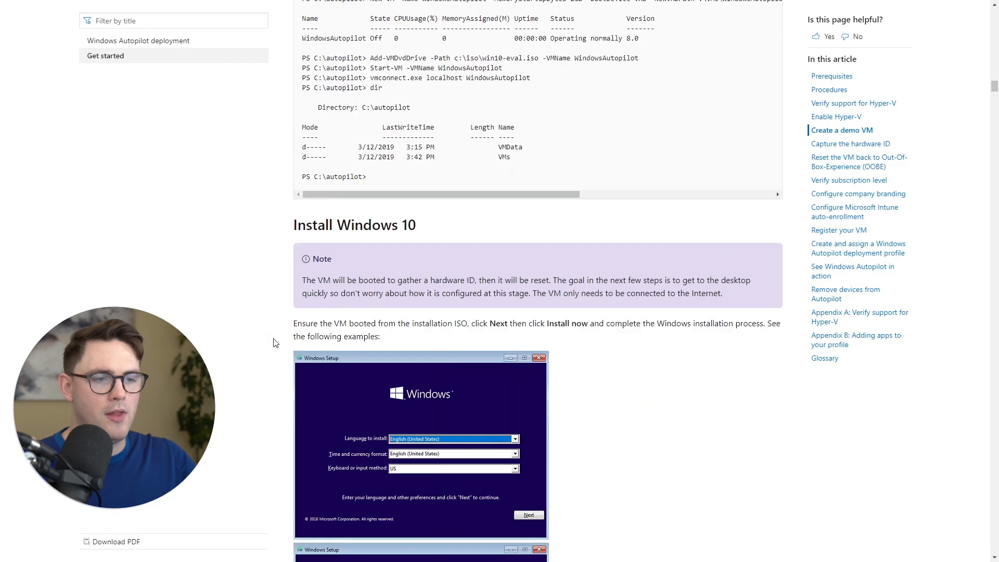
{"action": "scroll", "coordinate": [275, 343], "scroll_direction": "down", "scroll_amount": 5}
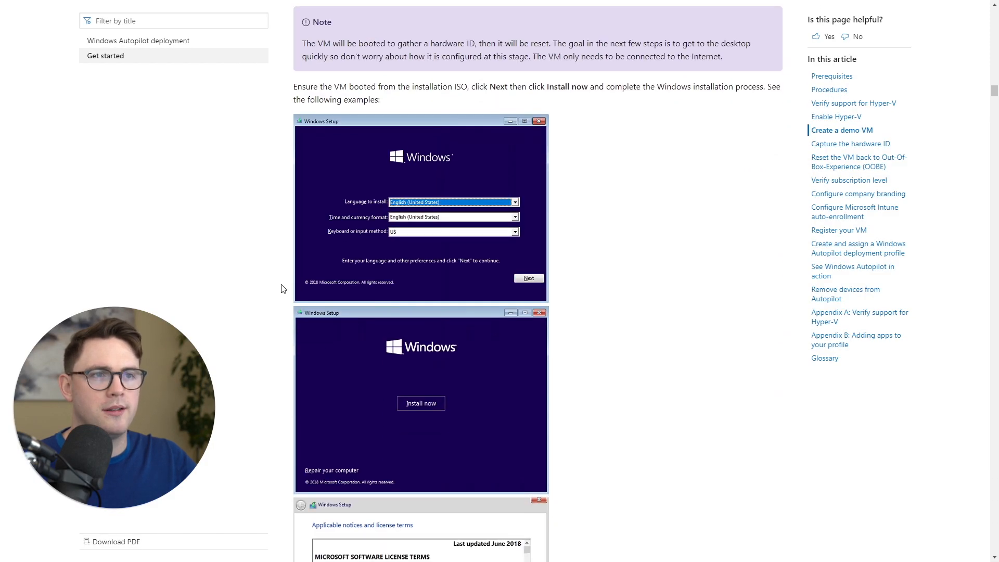
{"action": "scroll", "coordinate": [283, 289], "scroll_direction": "up", "scroll_amount": 2}
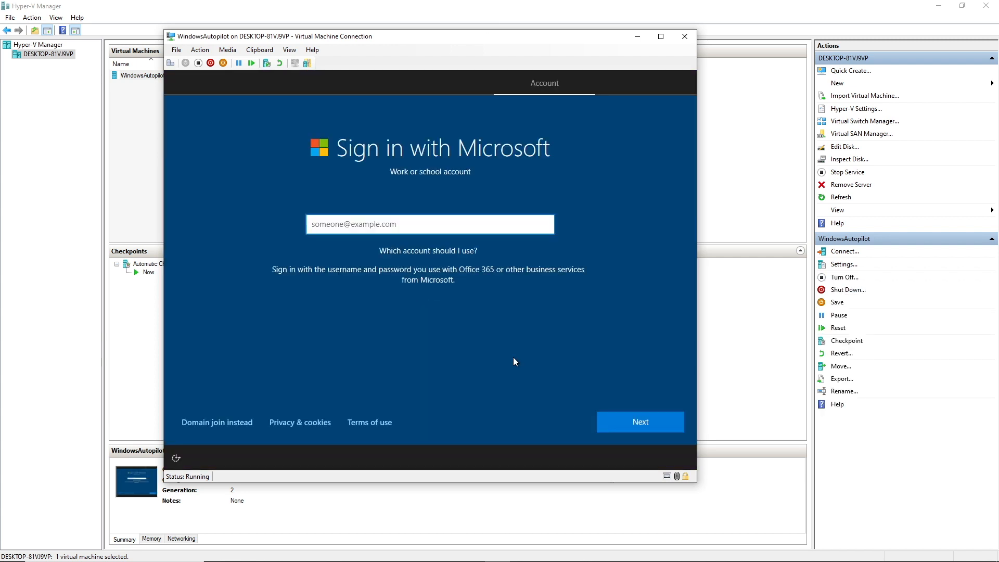
Step: Complete VM setup via Domain join, accepting Cortana and signing in with the local password
{"action": "left_click", "coordinate": [234, 422]}
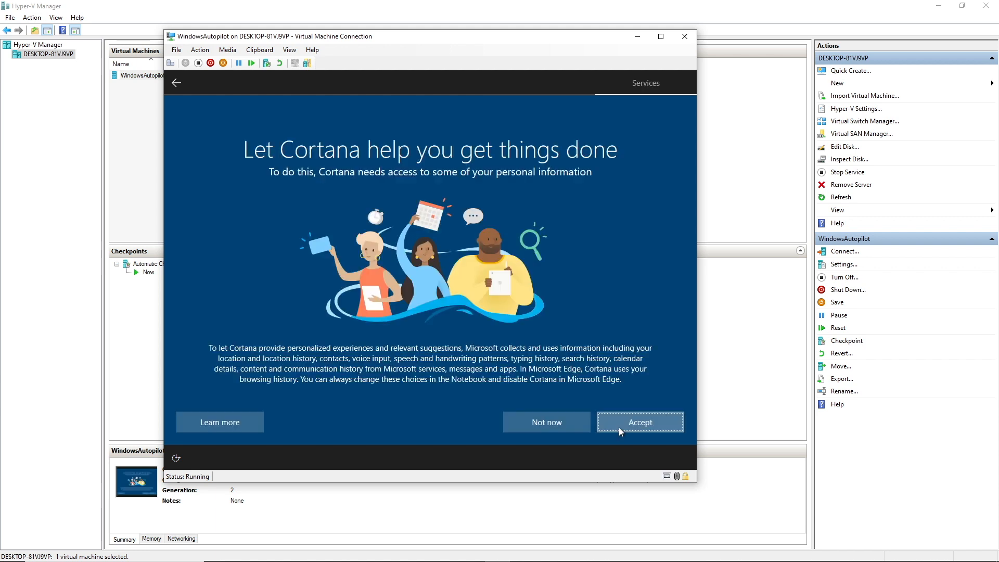
{"action": "left_click", "coordinate": [619, 427]}
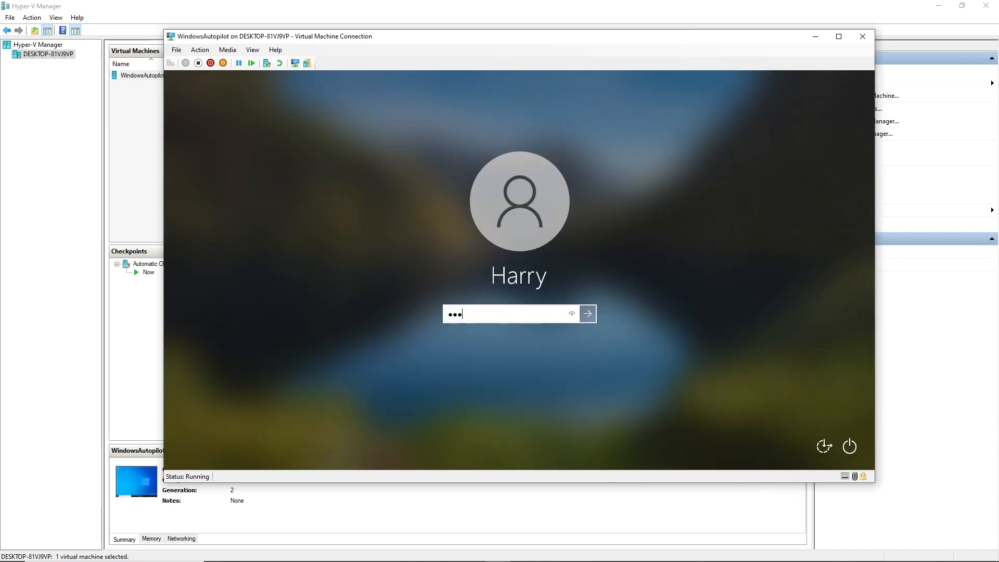
{"action": "key", "text": "Return"}
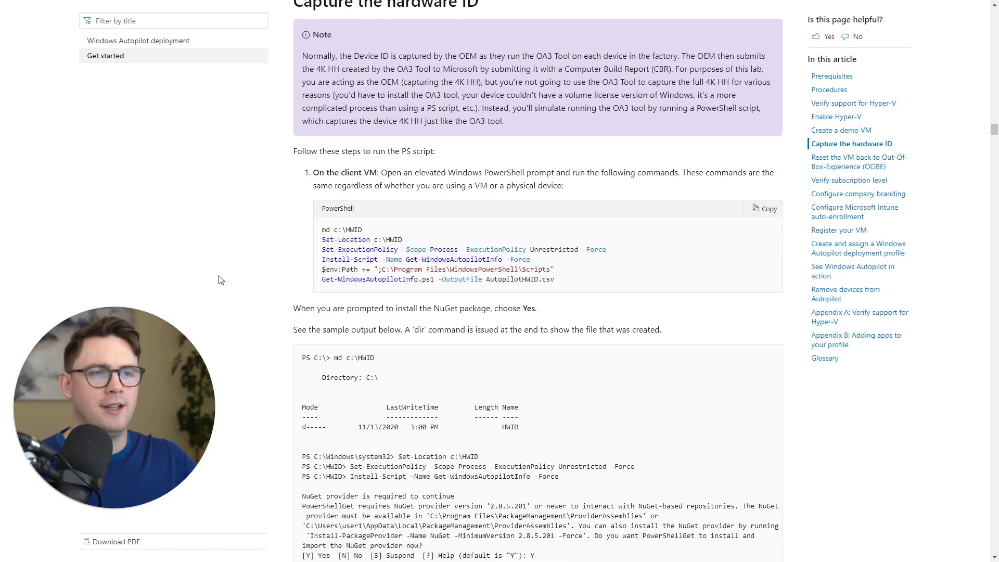
{"action": "scroll", "coordinate": [222, 280], "scroll_direction": "up", "scroll_amount": 3}
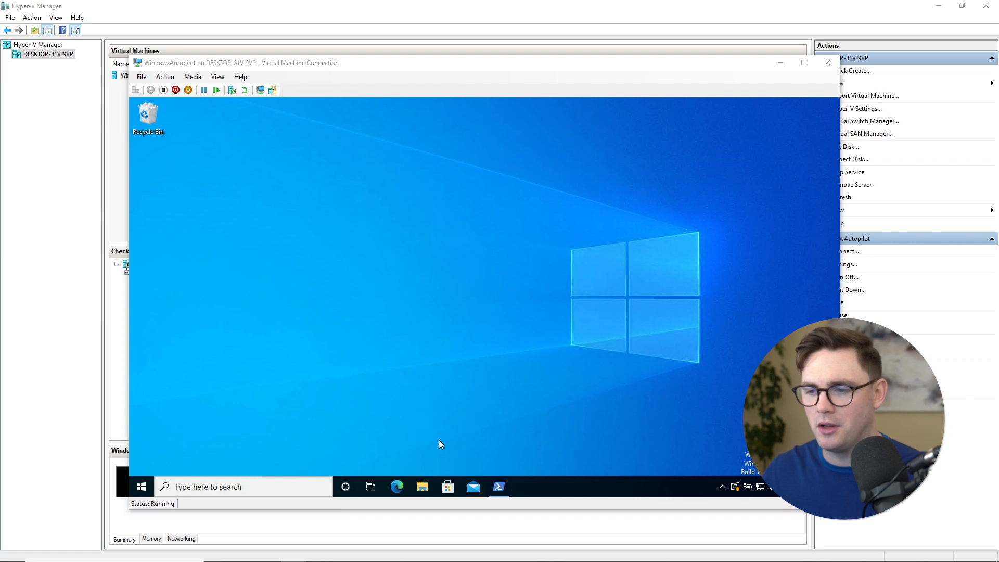
Step: Run the pasted Get-WindowsAutopilotInfo commands in PowerShell, answering Y to NuGet, to export AutopilotHWID.csv
{"action": "left_click", "coordinate": [499, 487]}
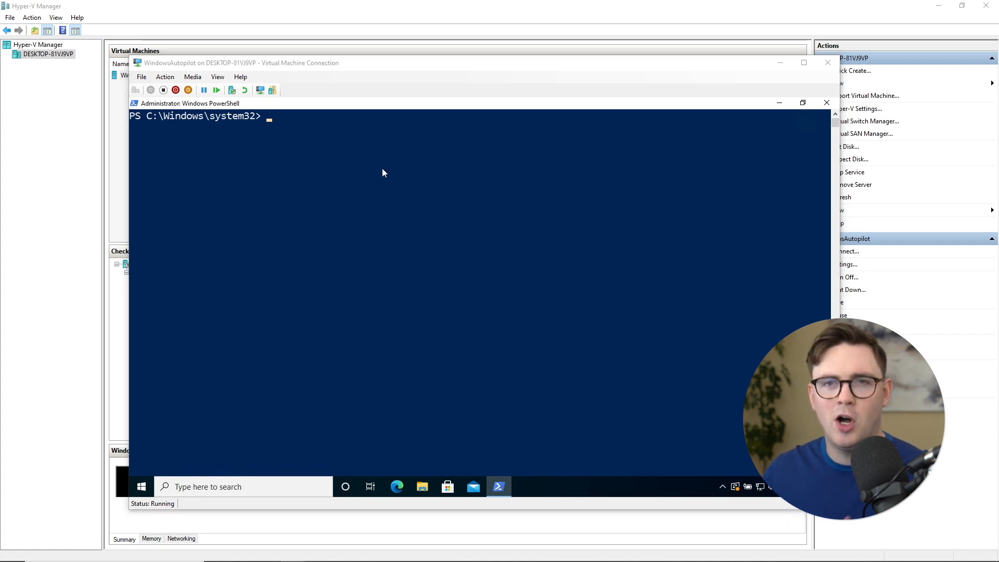
{"action": "right_click", "coordinate": [314, 155]}
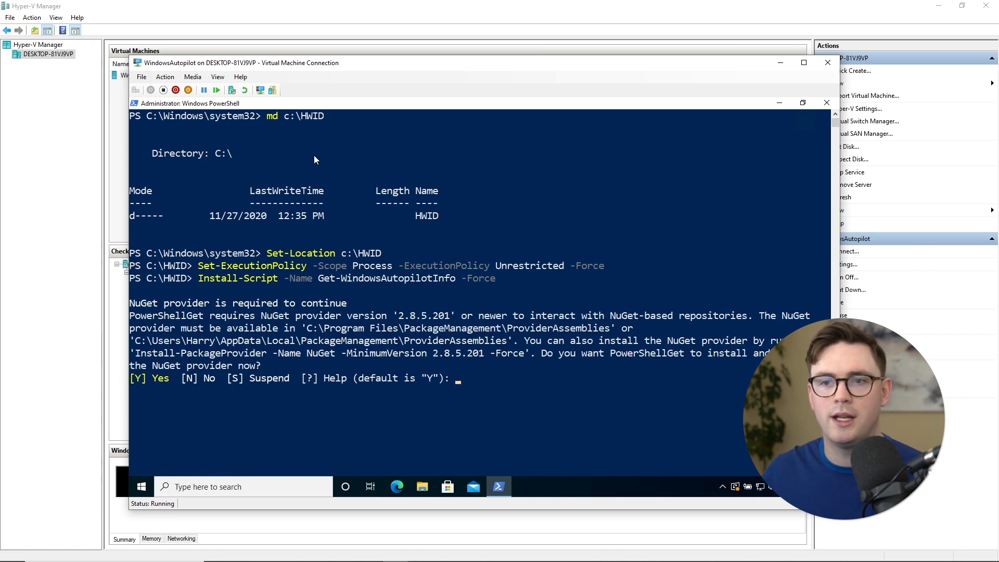
{"action": "type", "text": "y"}
{"action": "key", "text": "Return"}
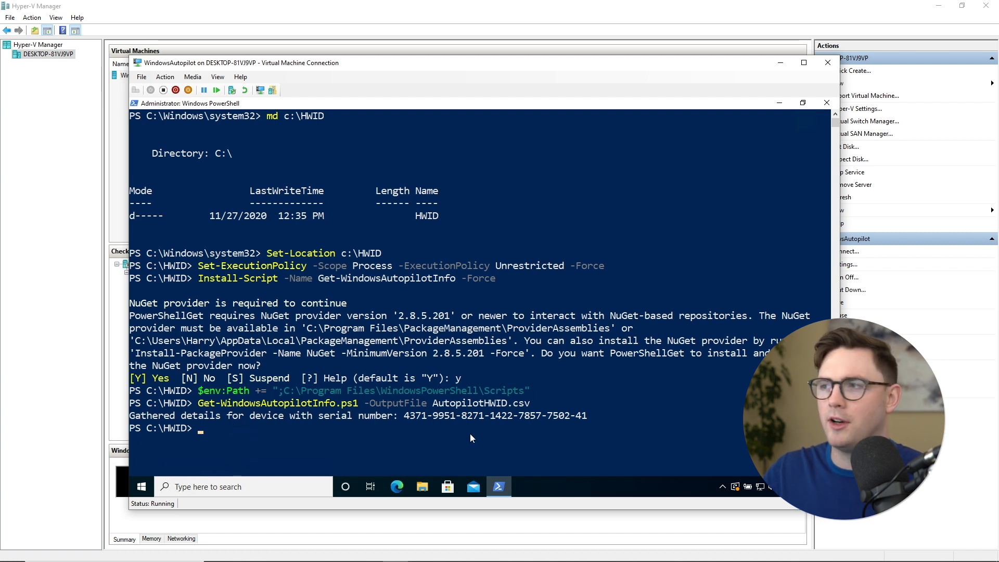
{"action": "left_click", "coordinate": [778, 102]}
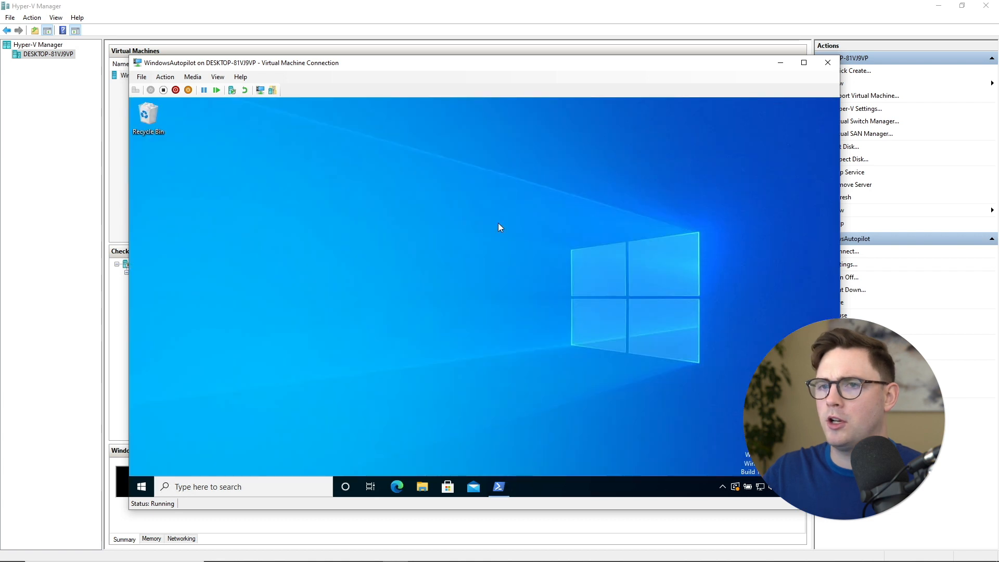
Step: Open C:\HWID in the VM and view AutopilotHWID.csv's hardware hash in Notepad
{"action": "key", "text": "super+e"}
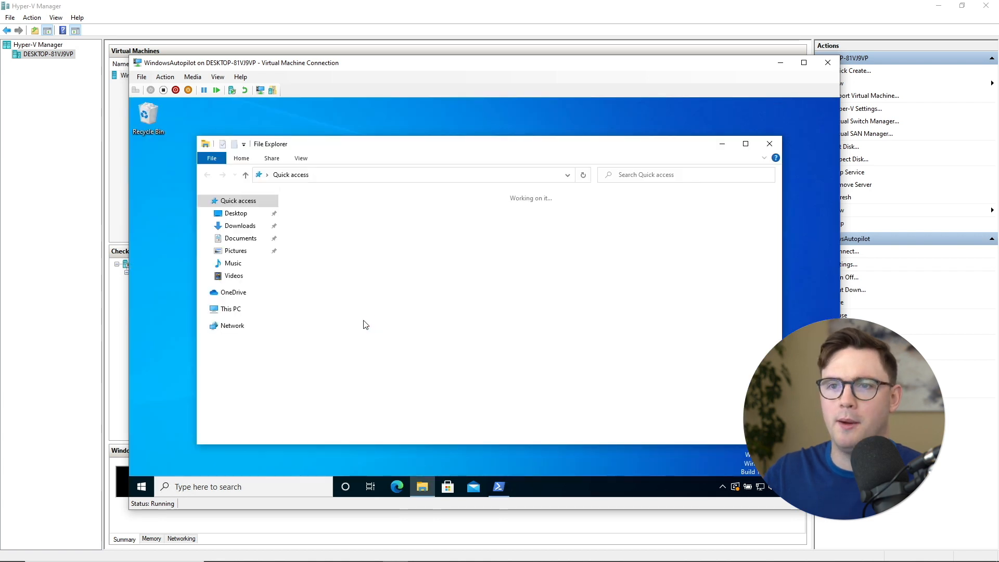
{"action": "left_click", "coordinate": [231, 309]}
{"action": "double_click", "coordinate": [336, 325]}
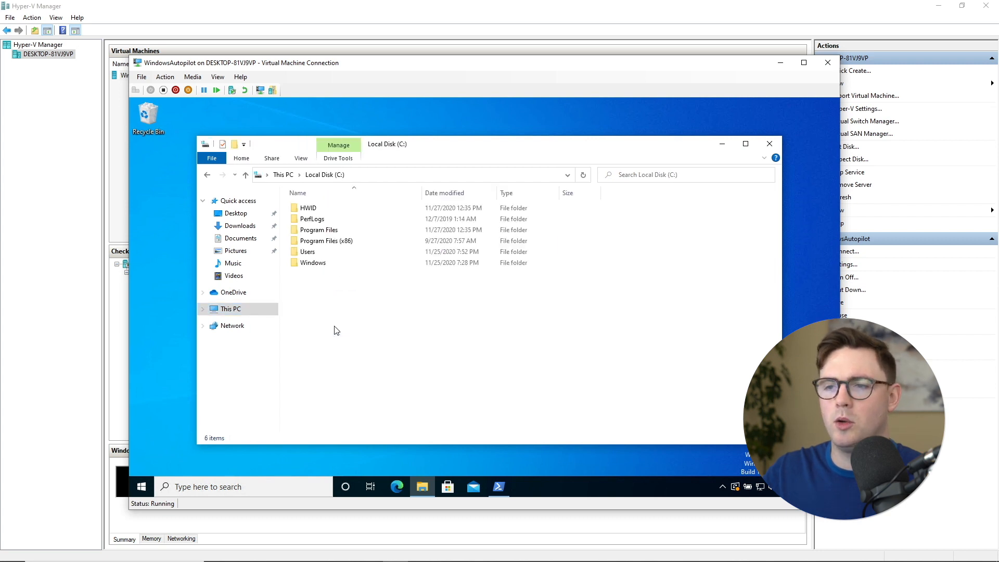
{"action": "double_click", "coordinate": [305, 212]}
{"action": "left_click", "coordinate": [315, 213]}
{"action": "right_click", "coordinate": [315, 211]}
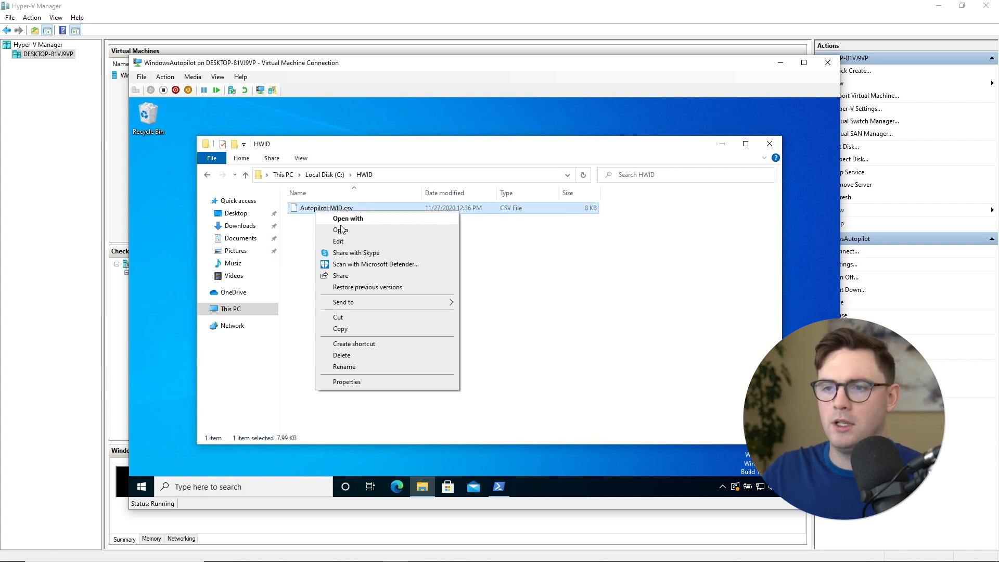
{"action": "left_click", "coordinate": [341, 229]}
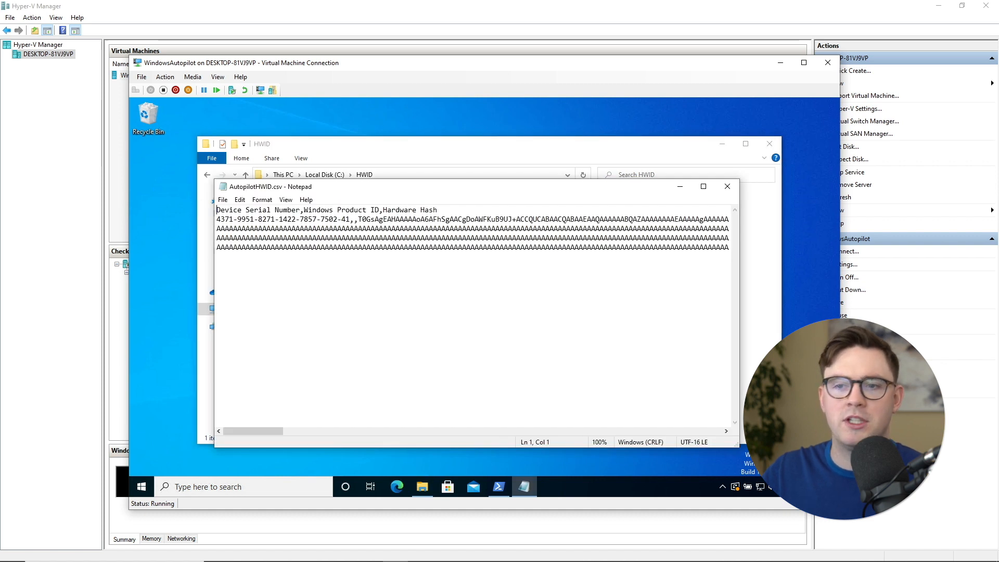
{"action": "left_click", "coordinate": [727, 186]}
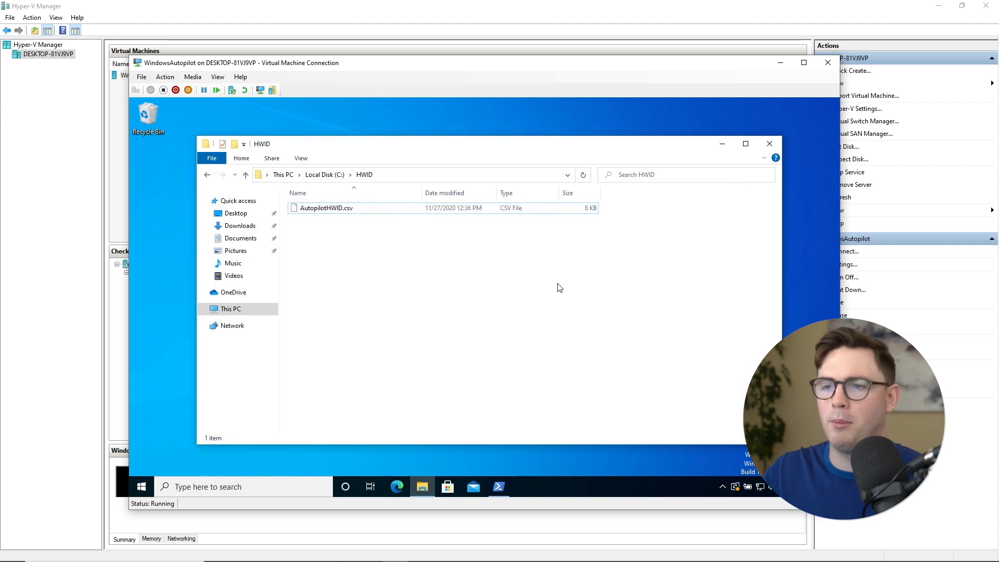
Step: Copy AutopilotHWID.csv and paste it into the host's Windows Autopilot folder
{"action": "right_click", "coordinate": [362, 214]}
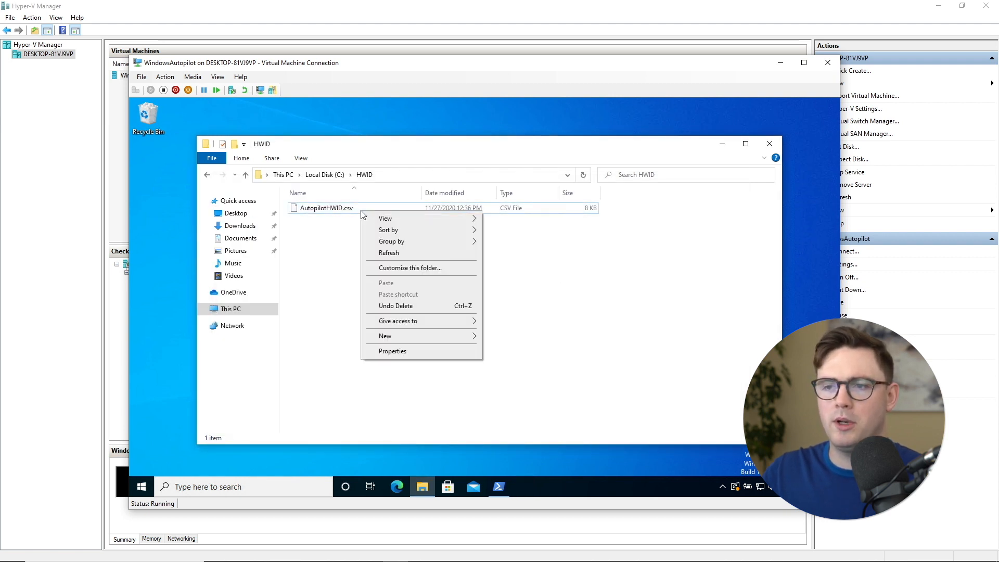
{"action": "right_click", "coordinate": [344, 210]}
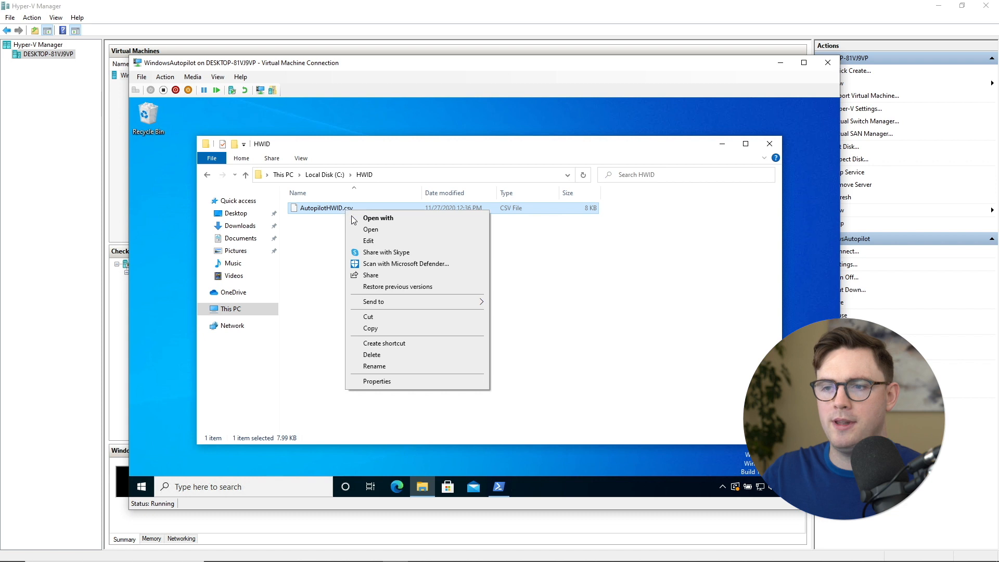
{"action": "left_click", "coordinate": [380, 328]}
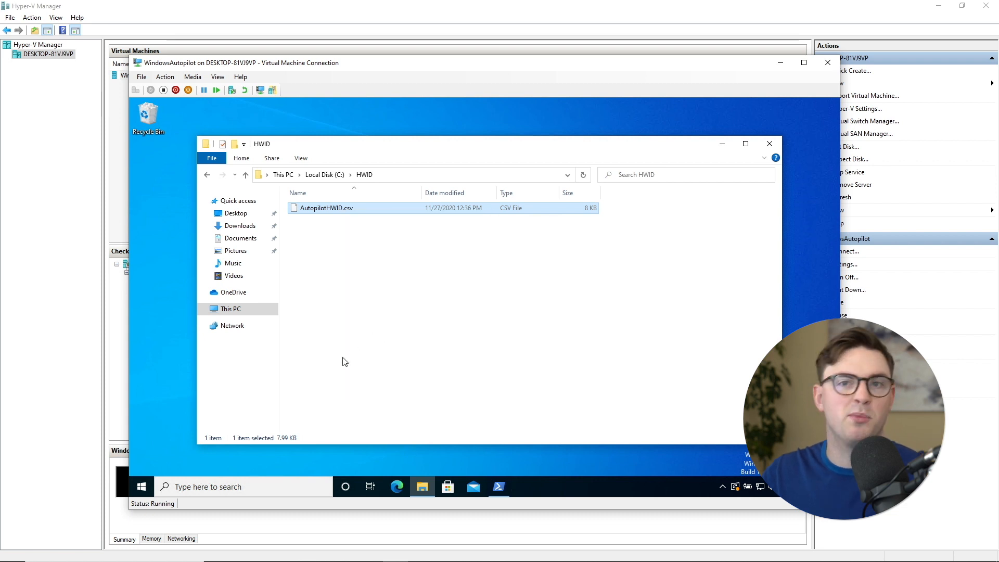
{"action": "left_click", "coordinate": [268, 552]}
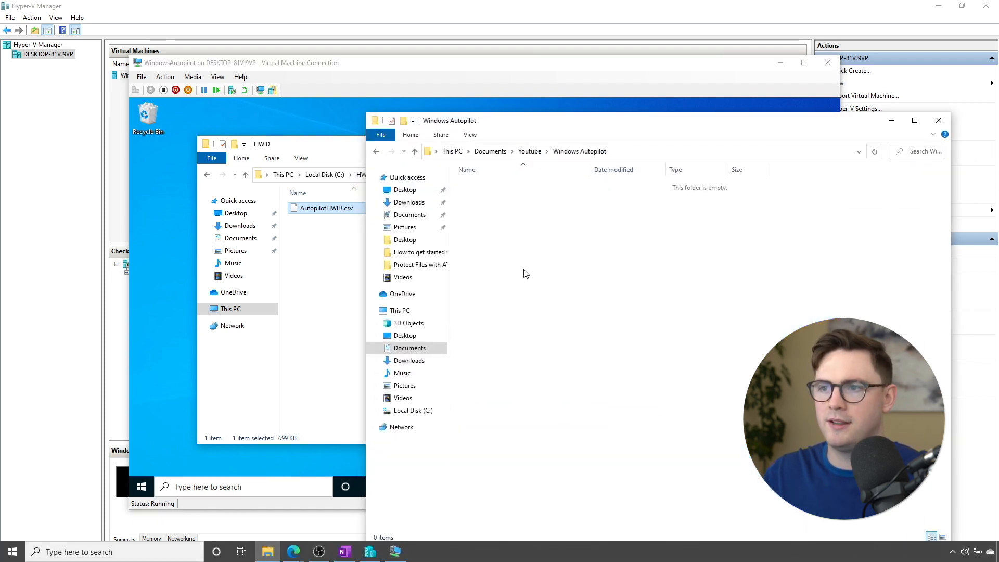
{"action": "right_click", "coordinate": [538, 212]}
{"action": "left_click", "coordinate": [560, 283]}
{"action": "left_click", "coordinate": [554, 258]}
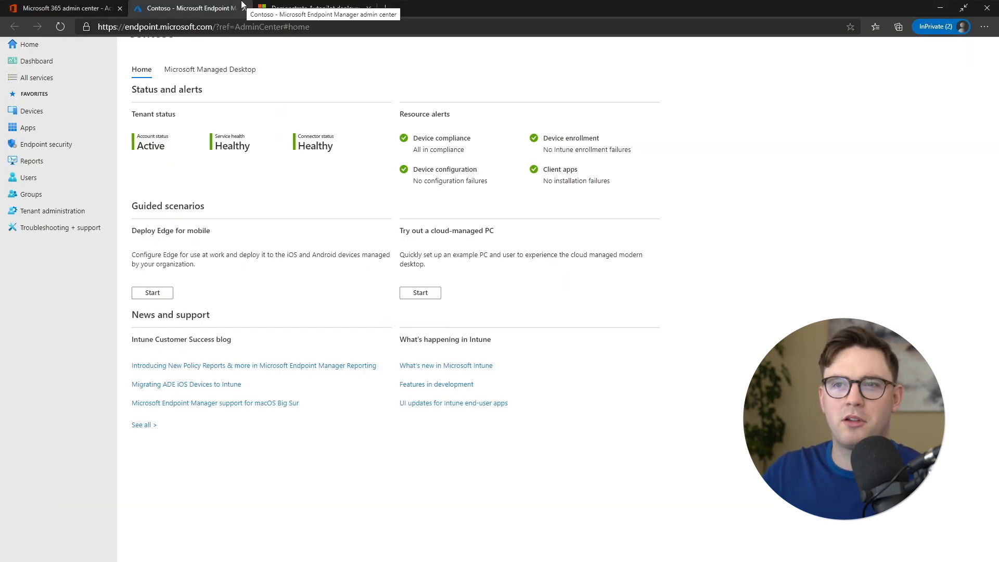
Step: Go to Devices > Windows > Windows enrollment > Devices and open the Autopilot Import pane
{"action": "key", "text": "F11"}
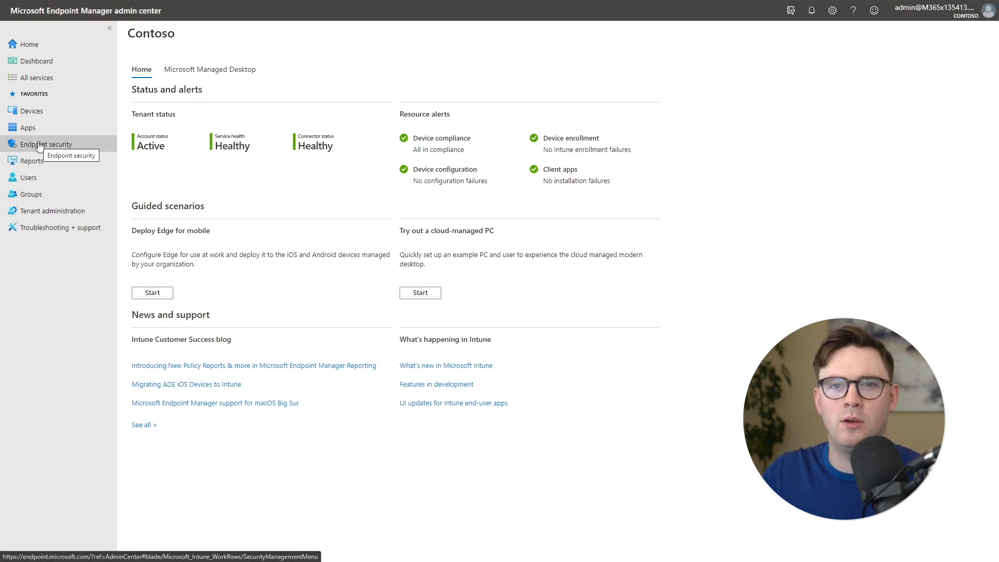
{"action": "left_click", "coordinate": [42, 112]}
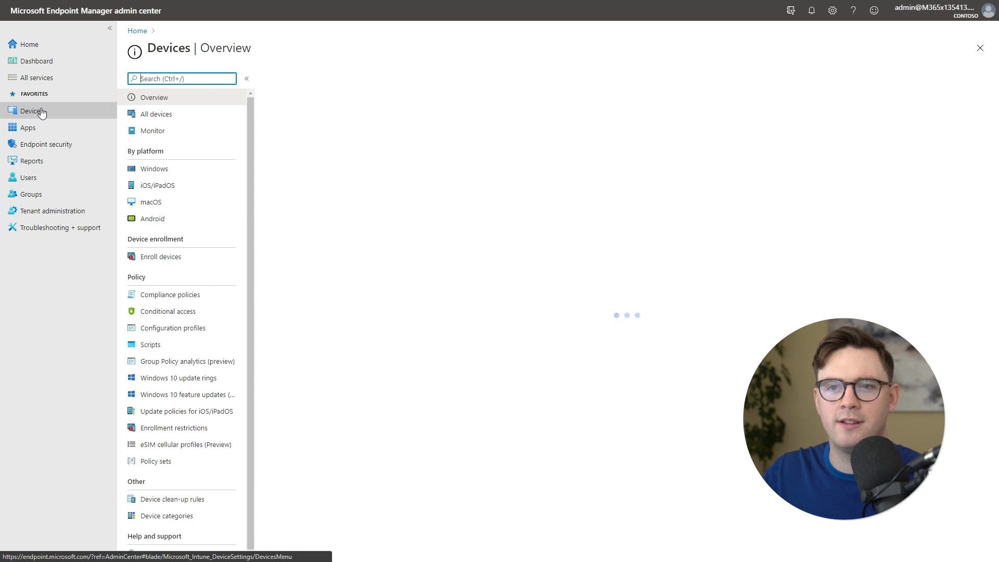
{"action": "left_click", "coordinate": [146, 171]}
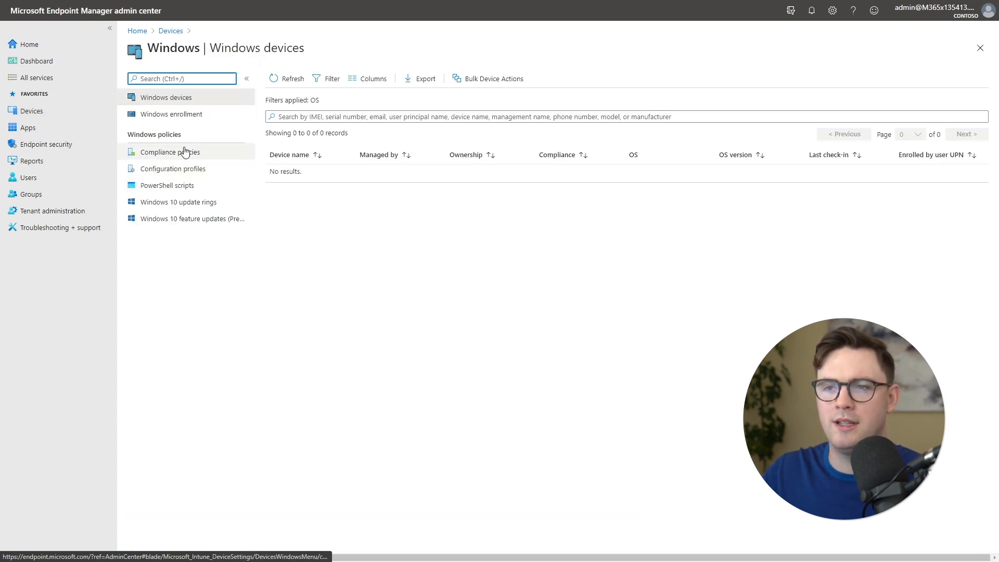
{"action": "left_click", "coordinate": [179, 119]}
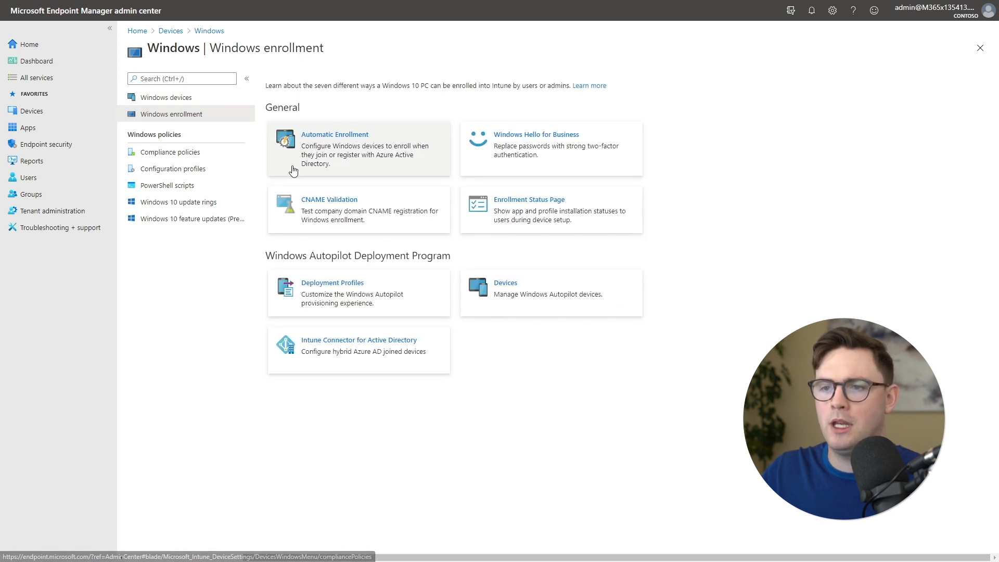
{"action": "left_click", "coordinate": [485, 307]}
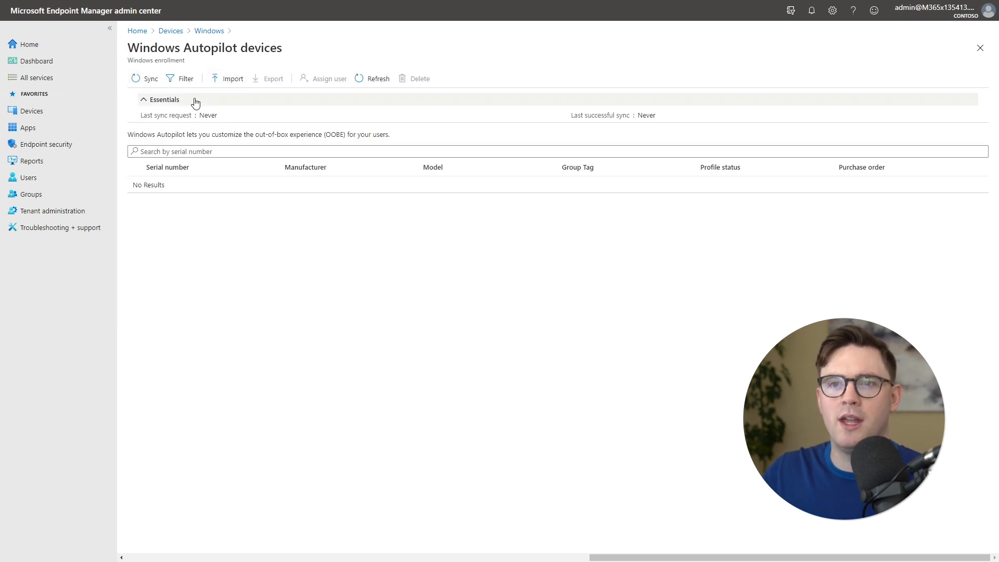
{"action": "left_click", "coordinate": [231, 82]}
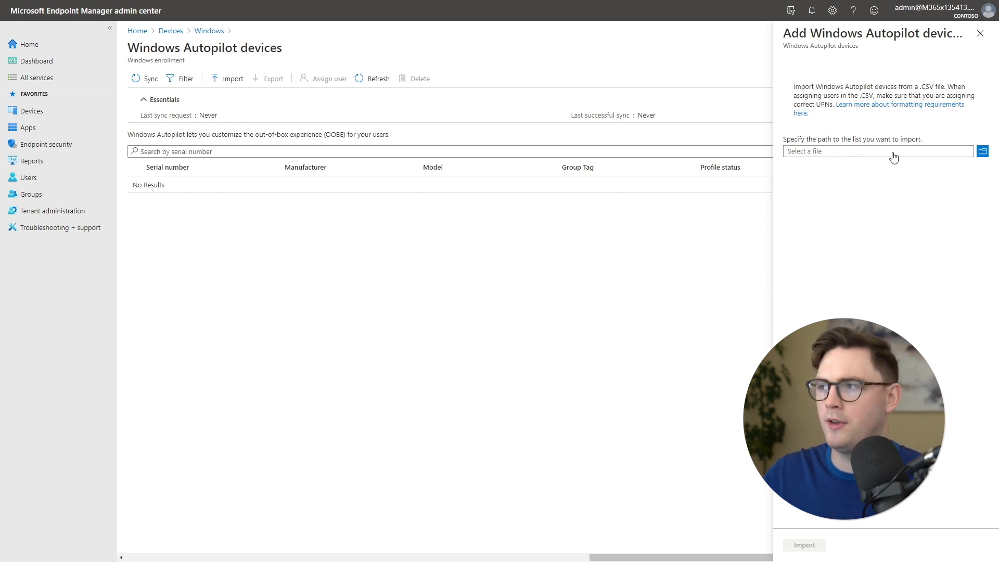
Step: Import AutopilotHWID.csv from Documents > Youtube > Windows Autopilot as an Autopilot device
{"action": "left_click", "coordinate": [967, 155]}
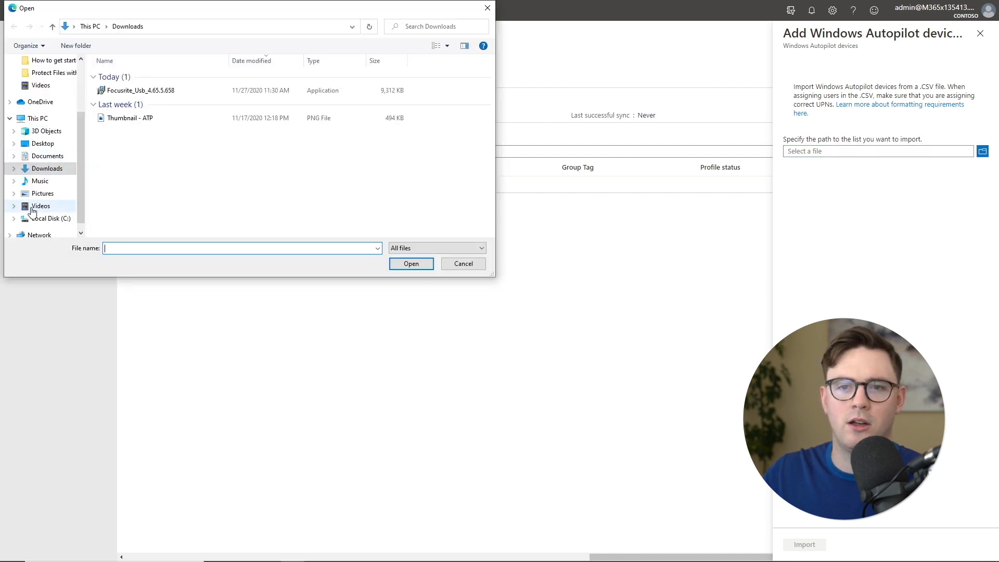
{"action": "scroll", "coordinate": [27, 151], "scroll_direction": "up", "scroll_amount": 1}
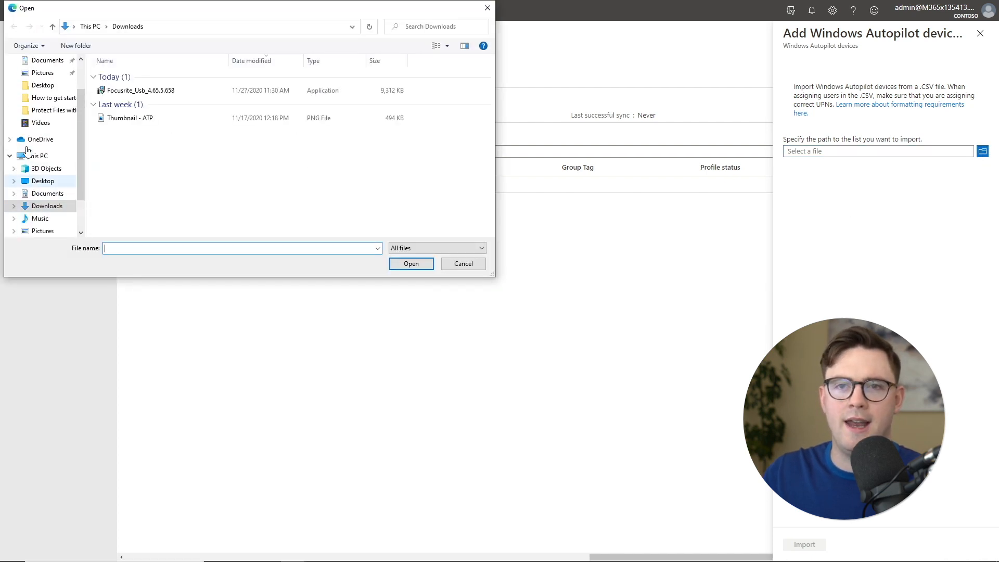
{"action": "left_click", "coordinate": [42, 194]}
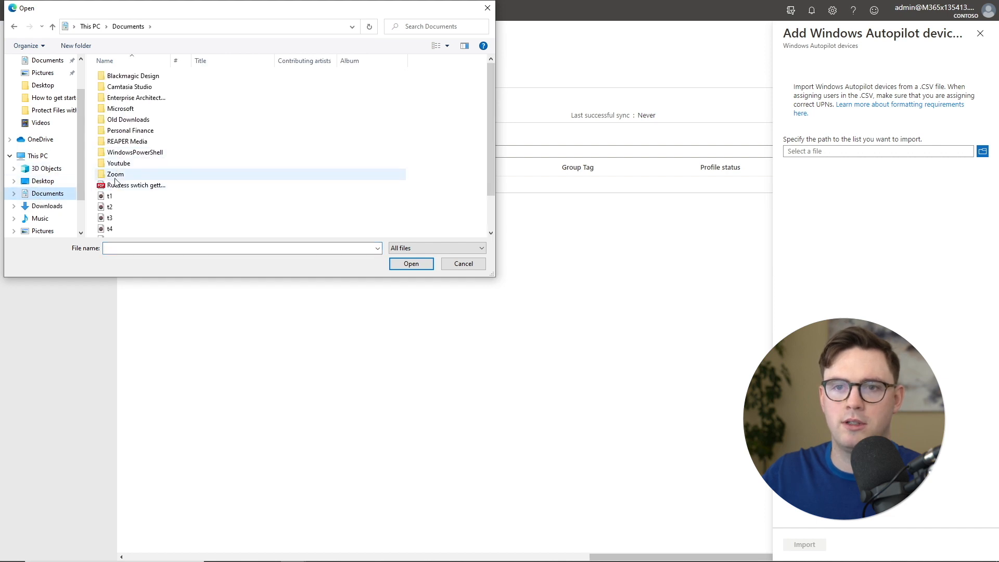
{"action": "double_click", "coordinate": [119, 164]}
{"action": "left_click", "coordinate": [125, 82]}
{"action": "double_click", "coordinate": [125, 82]}
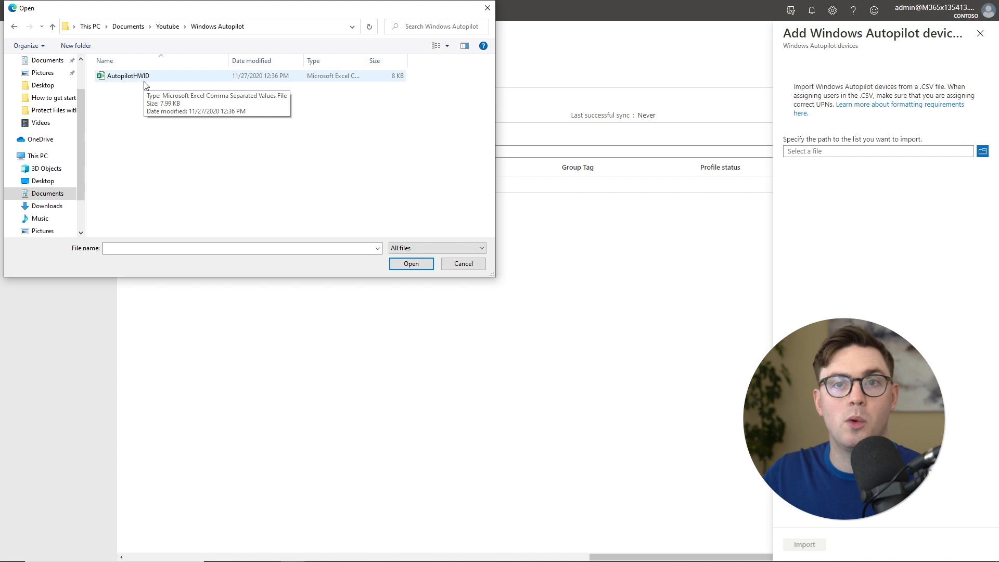
{"action": "left_click", "coordinate": [149, 78]}
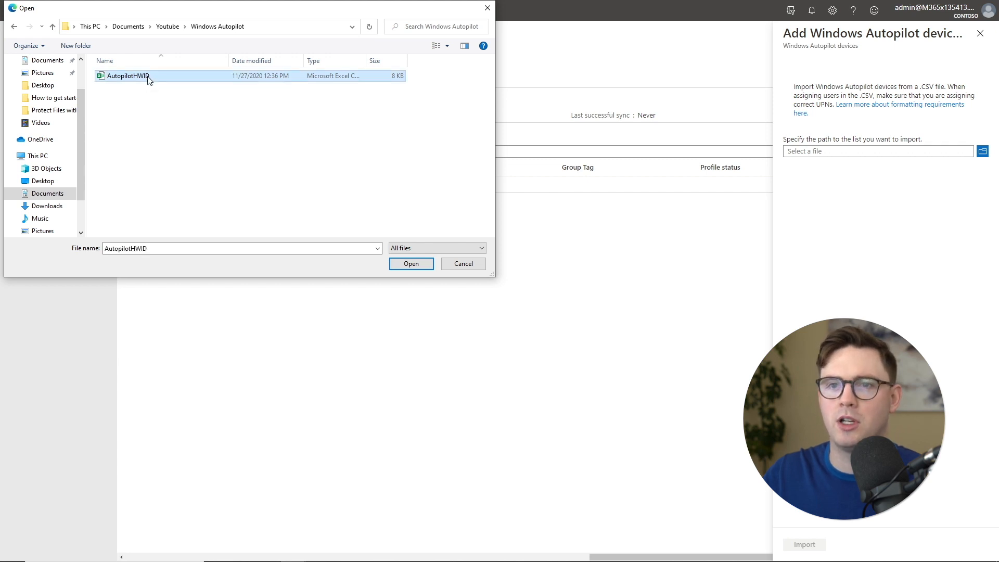
{"action": "double_click", "coordinate": [148, 78]}
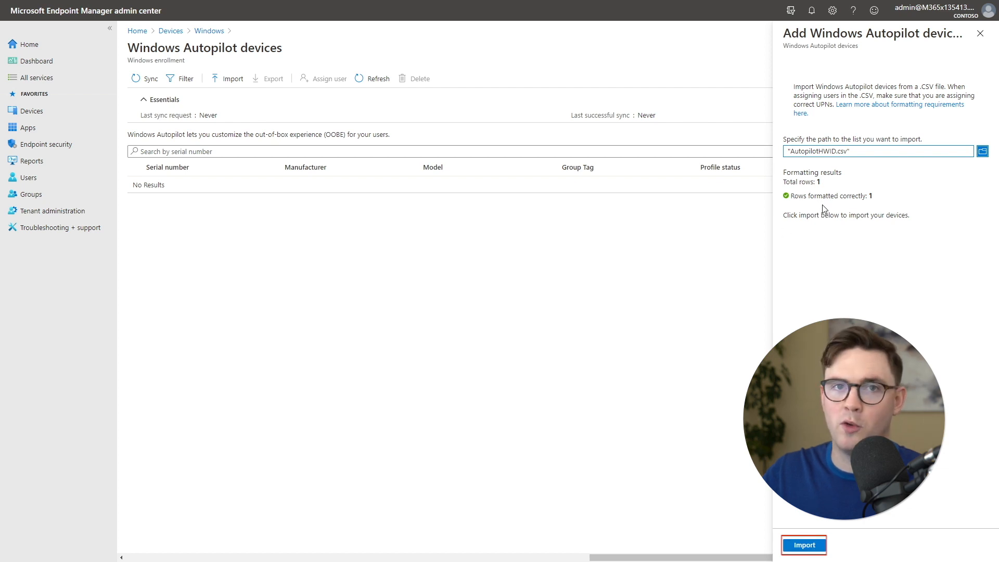
{"action": "left_click", "coordinate": [820, 546]}
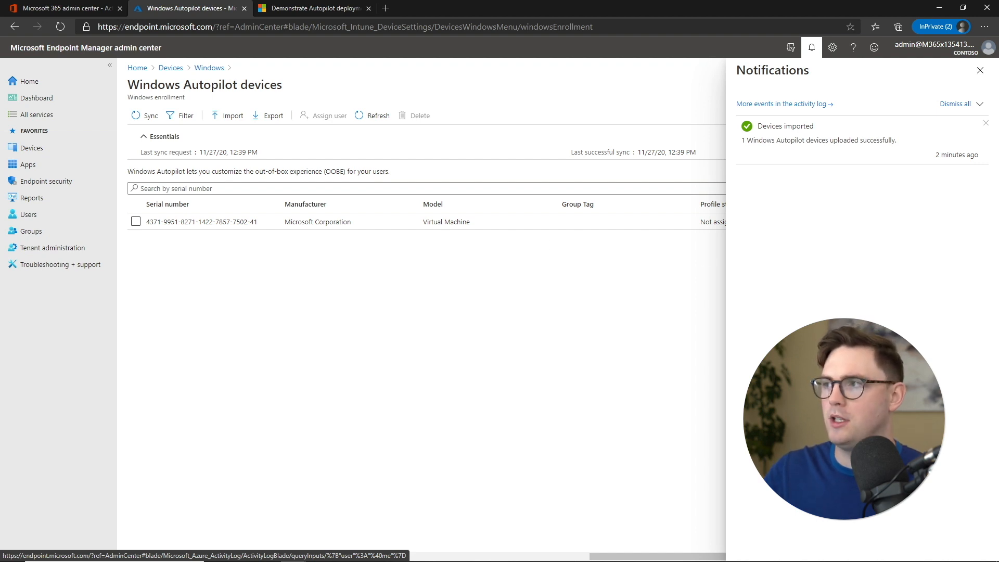
Step: Close the Notifications pane and switch to the WindowsAutopilot VM connection window
{"action": "left_click", "coordinate": [978, 73]}
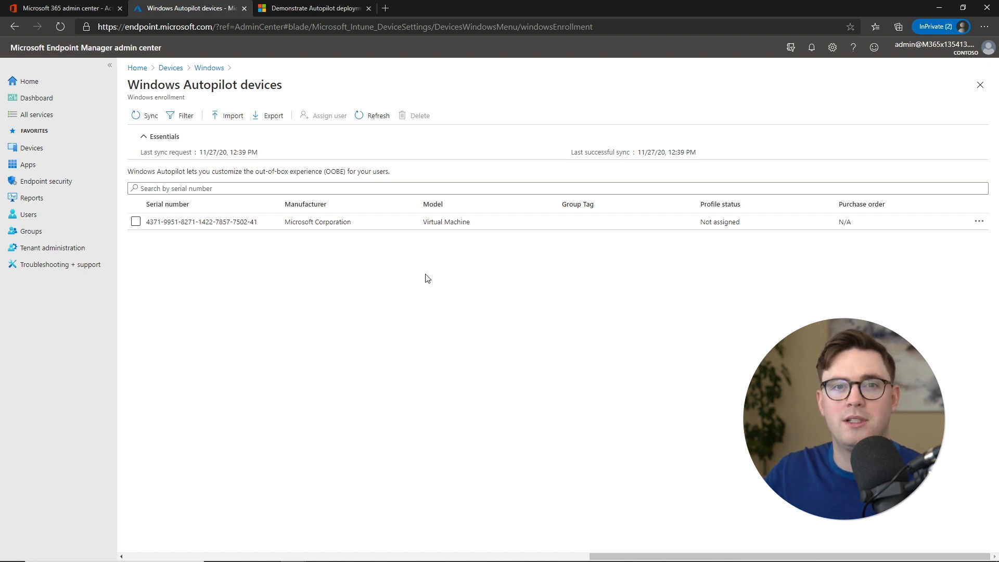
{"action": "left_click", "coordinate": [396, 552]}
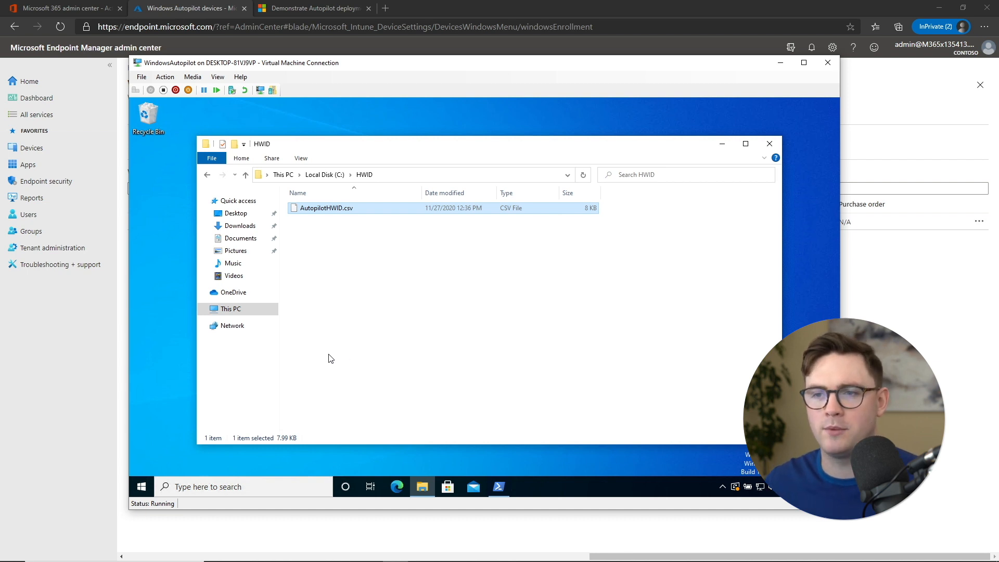
Step: Open the VM's Settings at Update & Security > Recovery
{"action": "left_click", "coordinate": [232, 487]}
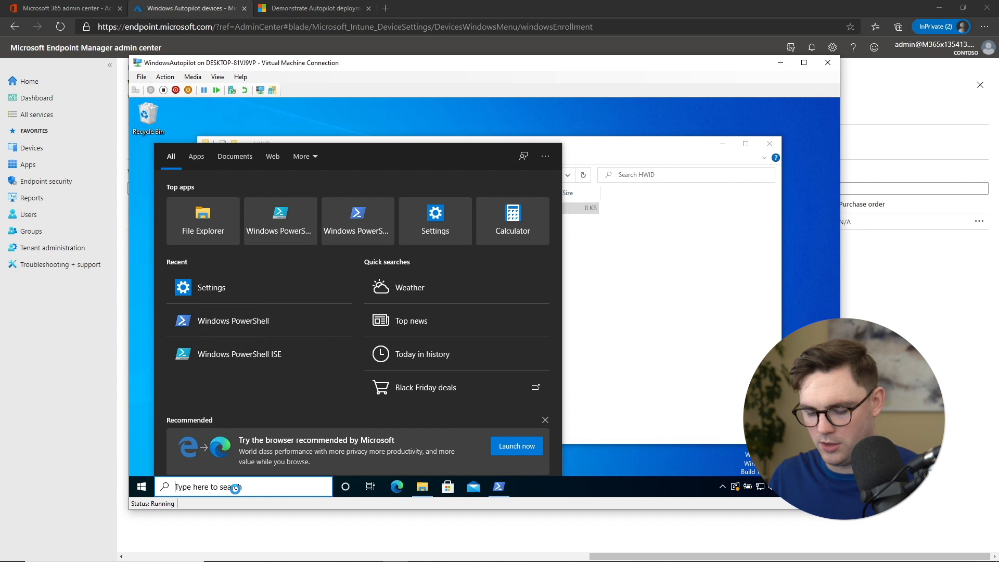
{"action": "type", "text": "settings"}
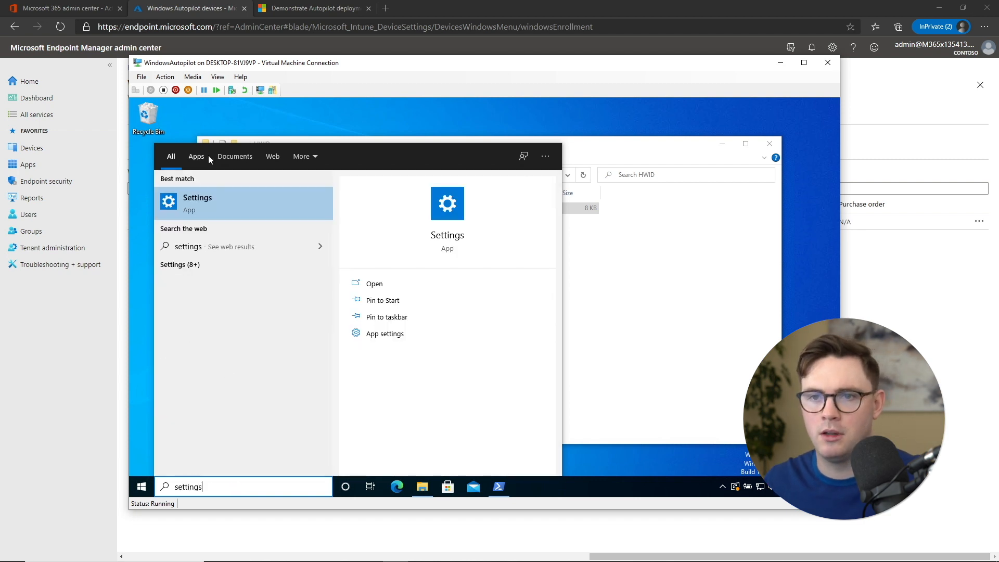
{"action": "left_click", "coordinate": [209, 203]}
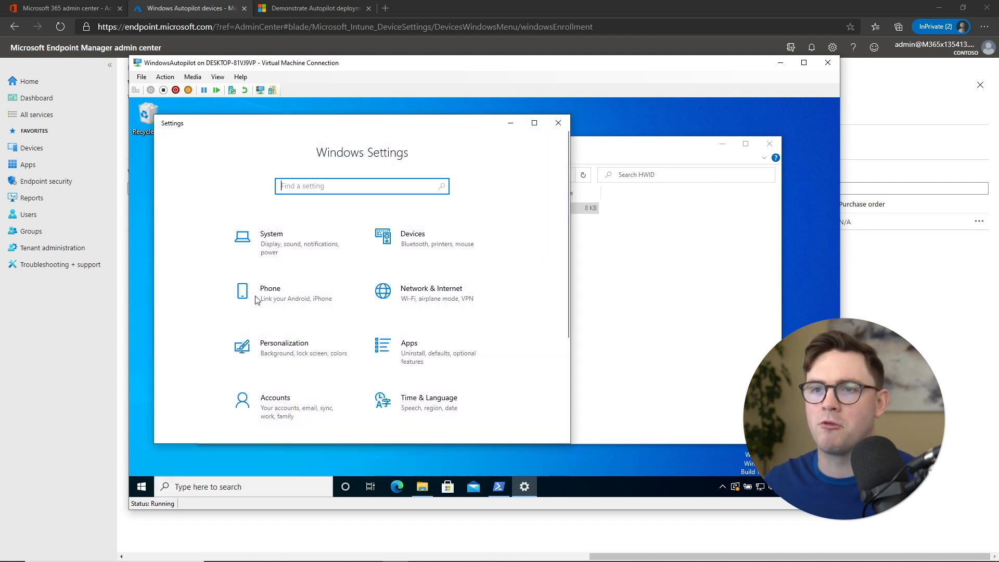
{"action": "scroll", "coordinate": [249, 354], "scroll_direction": "down", "scroll_amount": 3}
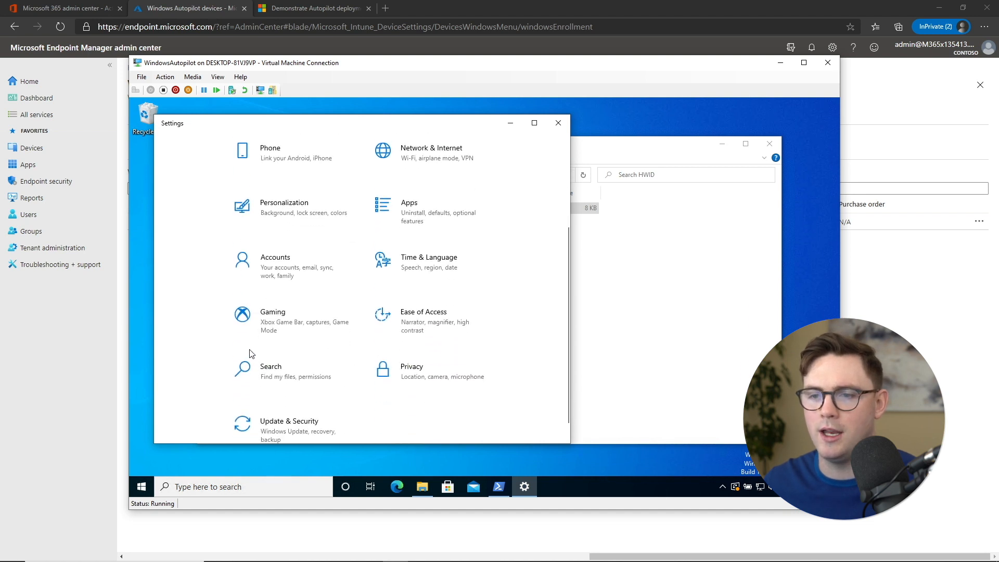
{"action": "scroll", "coordinate": [250, 354], "scroll_direction": "down", "scroll_amount": 1}
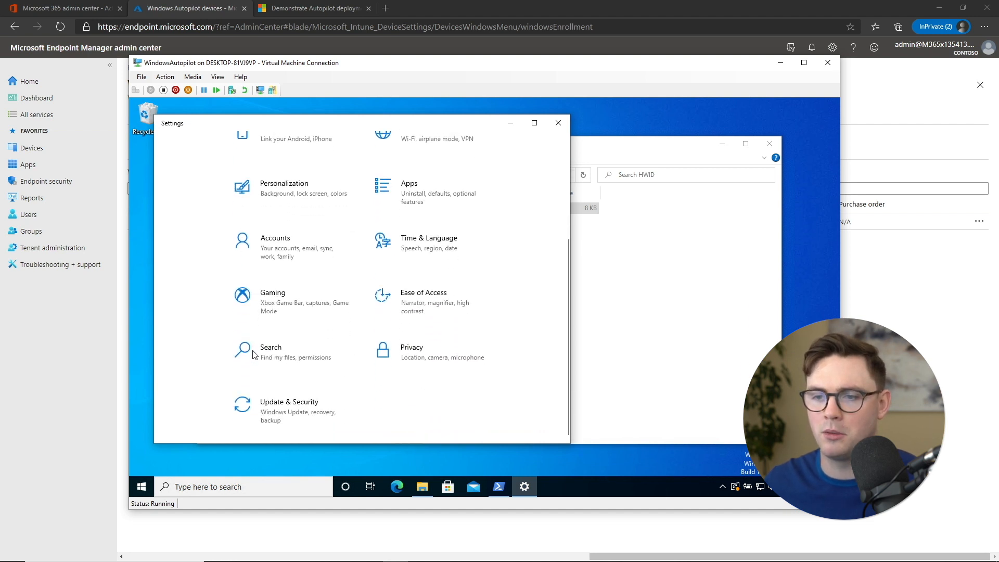
{"action": "left_click", "coordinate": [277, 411]}
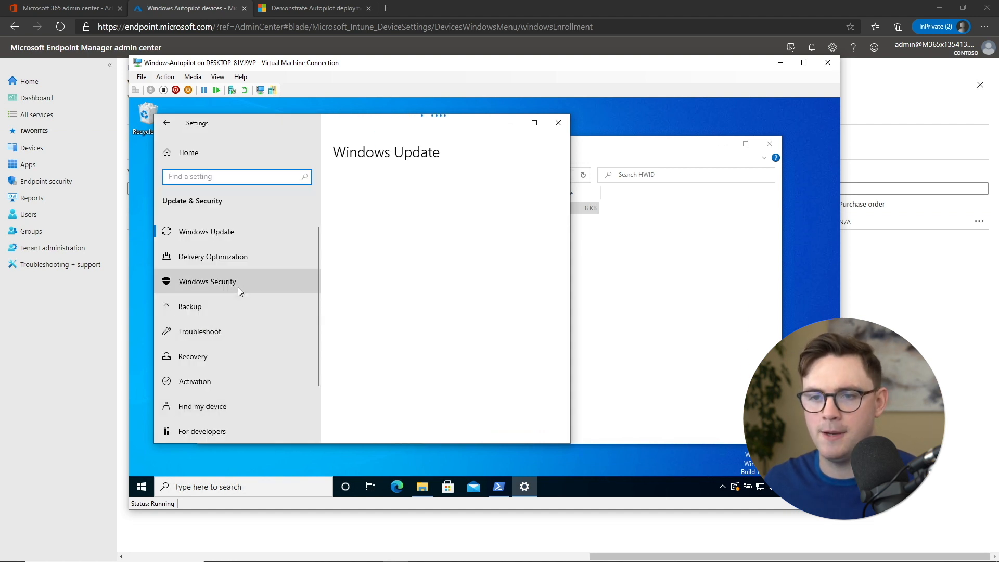
{"action": "left_click", "coordinate": [210, 363]}
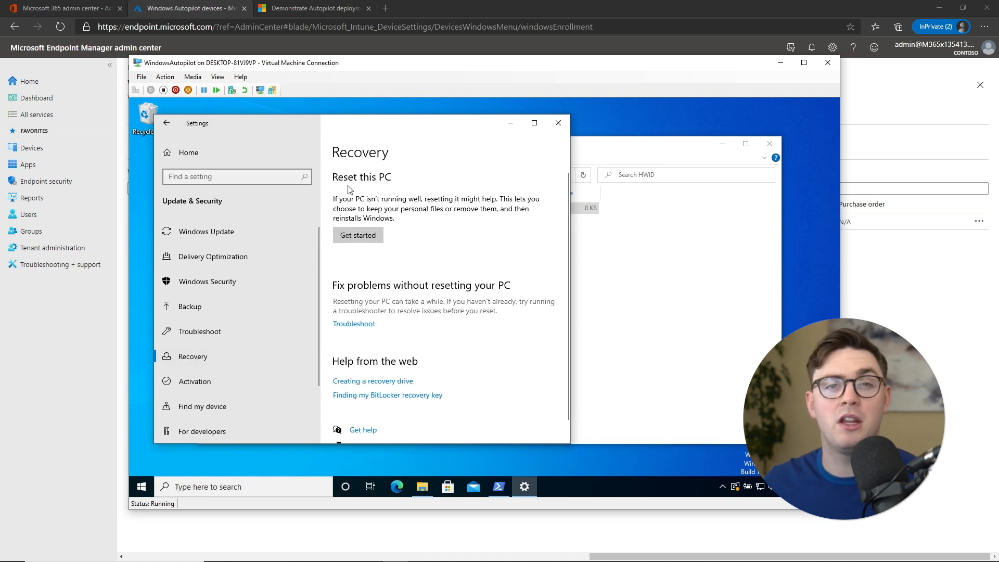
Step: Reset this PC with Remove everything and Local reinstall, confirming the reset
{"action": "left_click", "coordinate": [362, 245]}
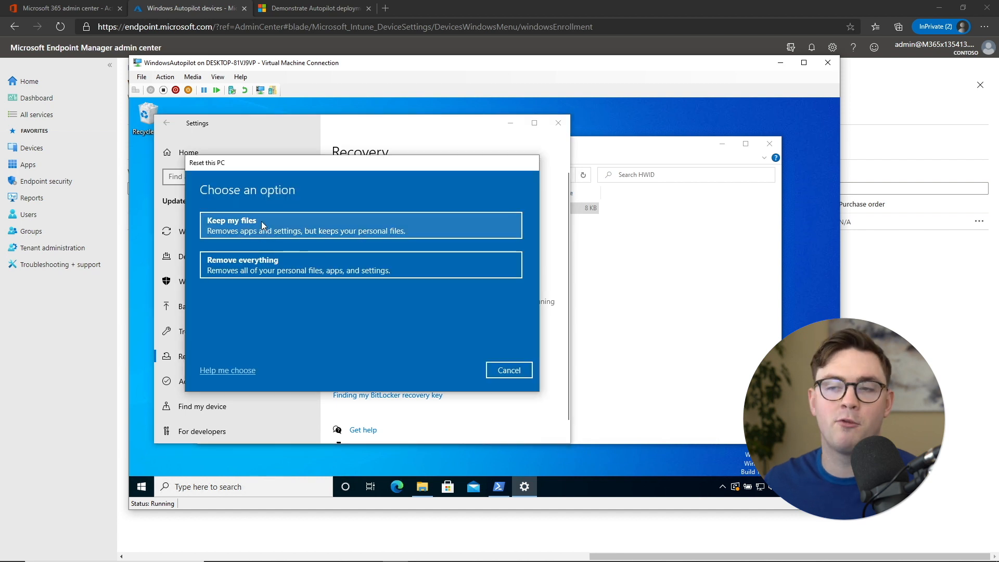
{"action": "left_click", "coordinate": [243, 261]}
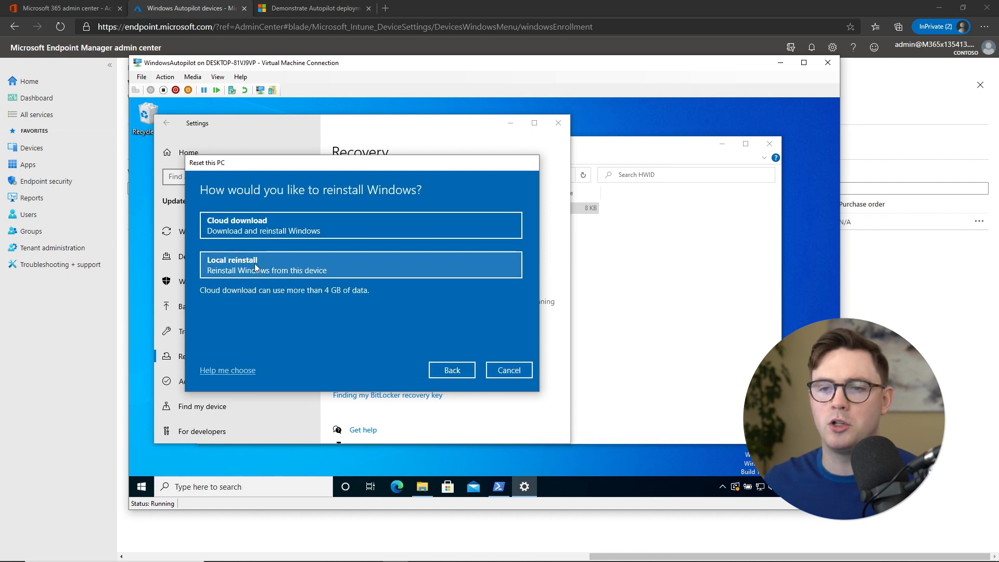
{"action": "left_click", "coordinate": [255, 267]}
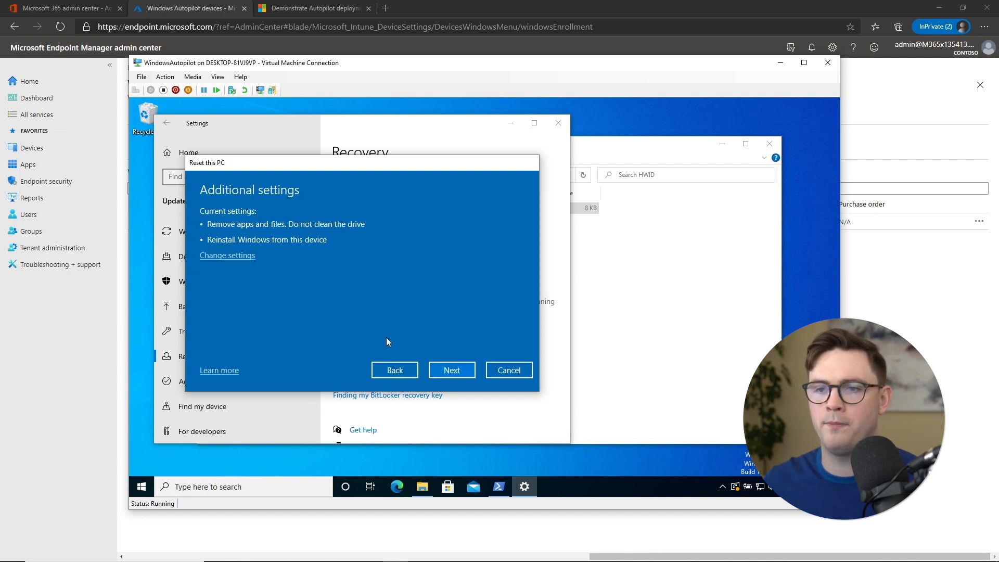
{"action": "left_click", "coordinate": [434, 371]}
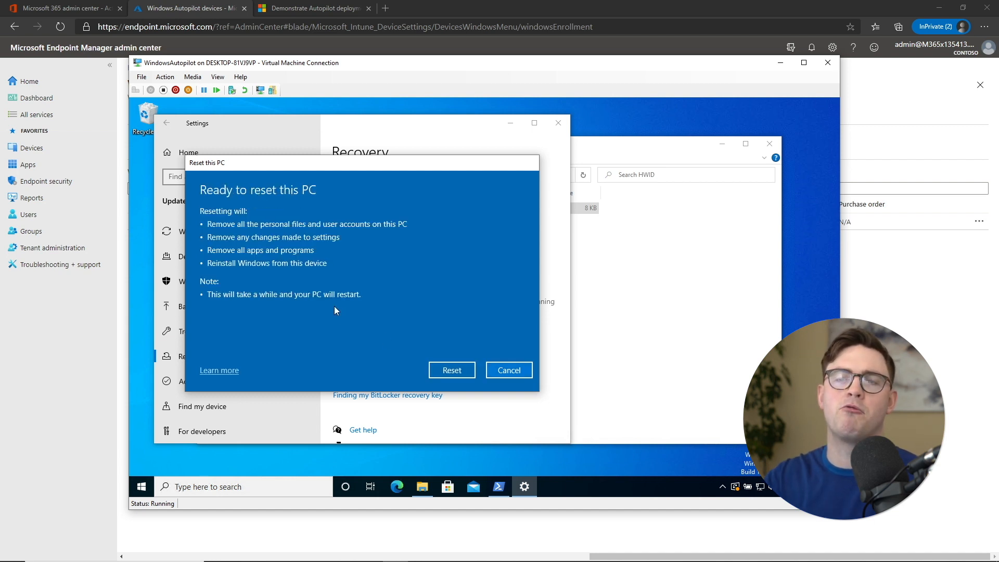
{"action": "left_click", "coordinate": [467, 369]}
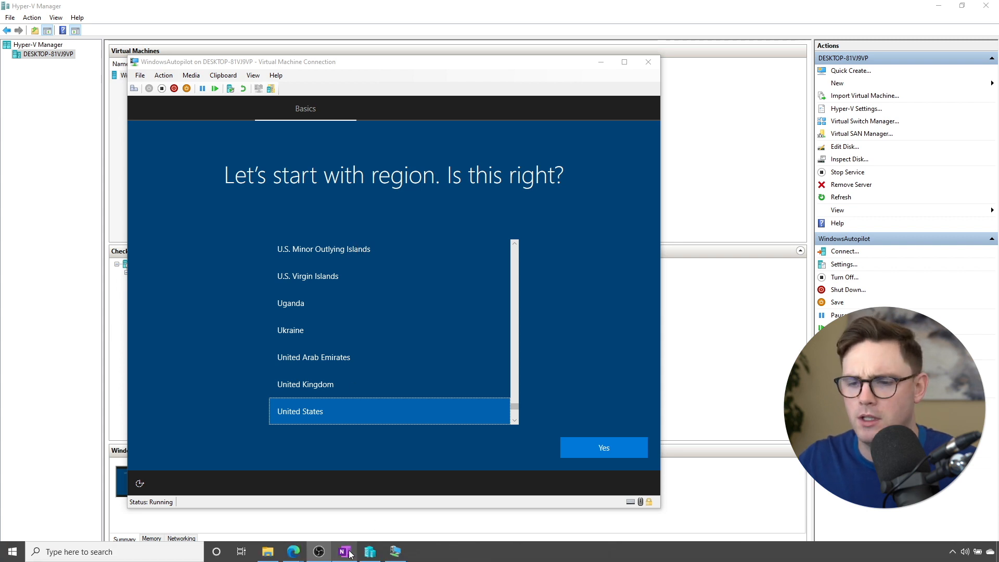
Step: Switch back to the Windows Autopilot devices page in Edge
{"action": "mouse_move", "coordinate": [300, 558]}
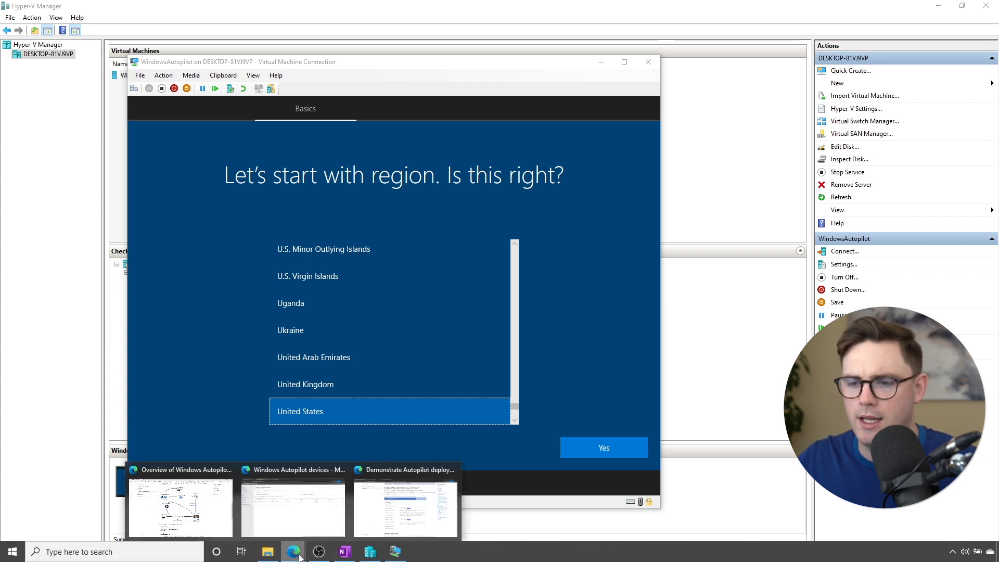
{"action": "left_click", "coordinate": [268, 513]}
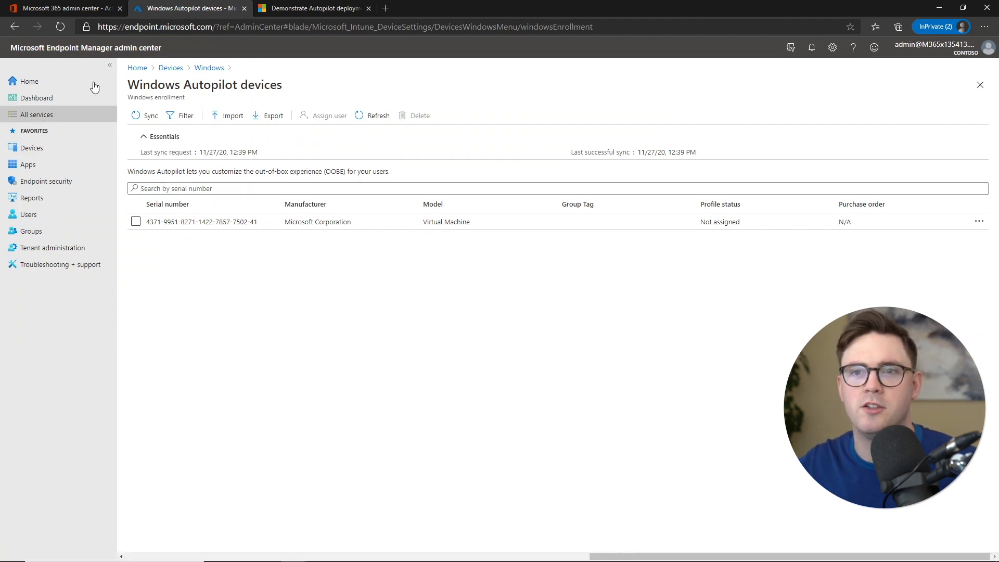
Step: Open Azure Active Directory from the Microsoft 365 admin center and go to Contoso's Company branding
{"action": "left_click", "coordinate": [79, 17]}
{"action": "scroll", "coordinate": [78, 364], "scroll_direction": "down", "scroll_amount": 3}
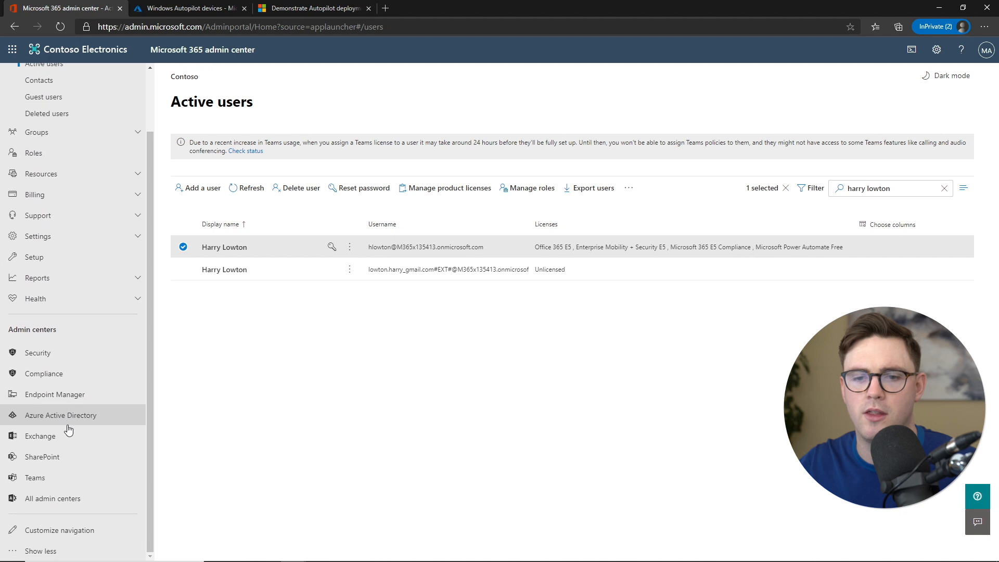
{"action": "left_click", "coordinate": [67, 417]}
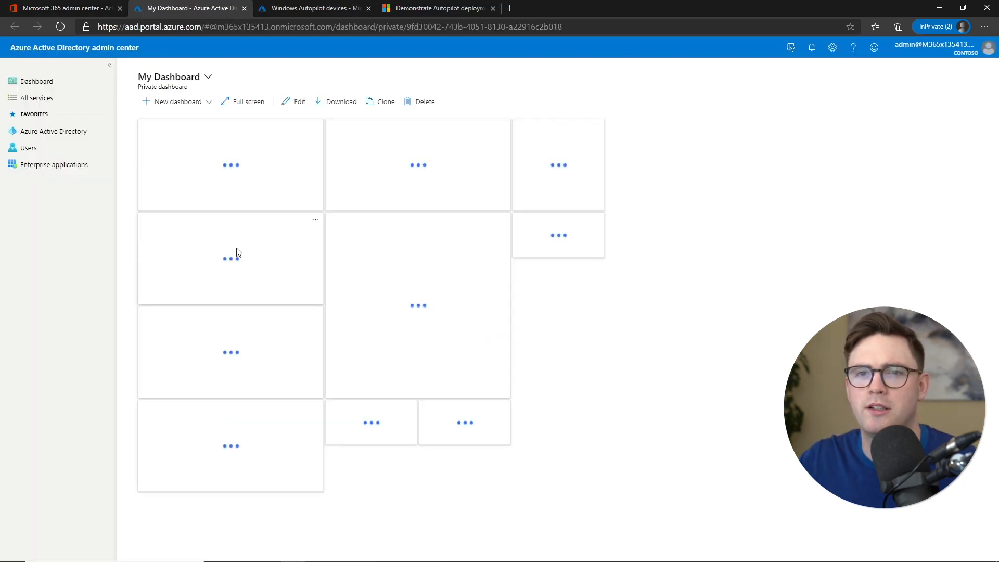
{"action": "left_click", "coordinate": [82, 133]}
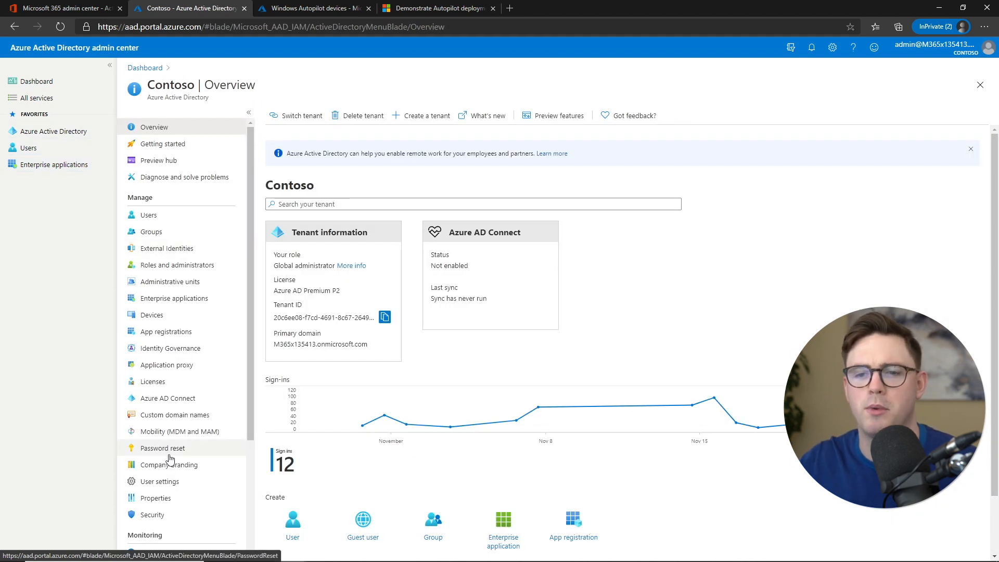
{"action": "scroll", "coordinate": [172, 437], "scroll_direction": "down", "scroll_amount": 2}
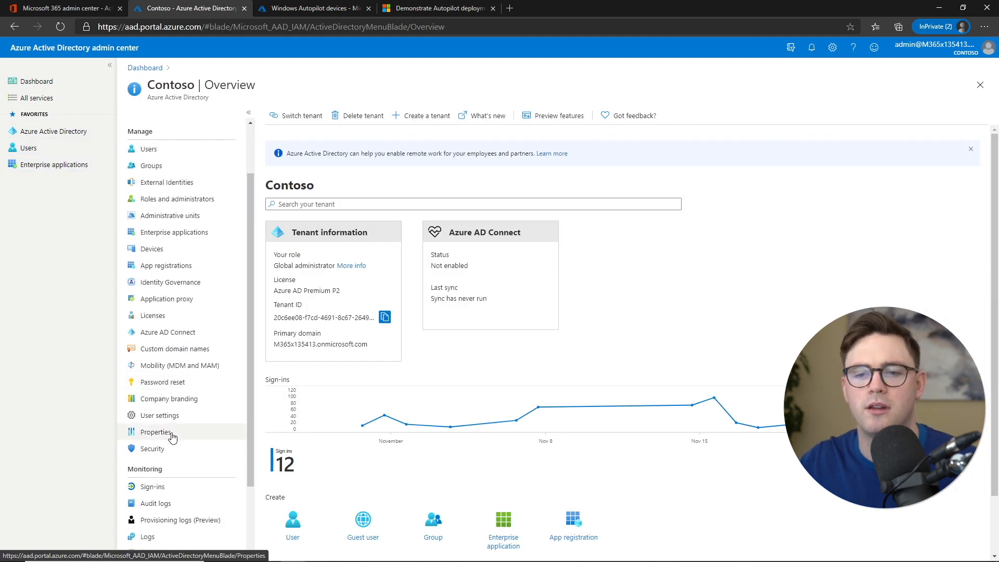
{"action": "left_click", "coordinate": [175, 401]}
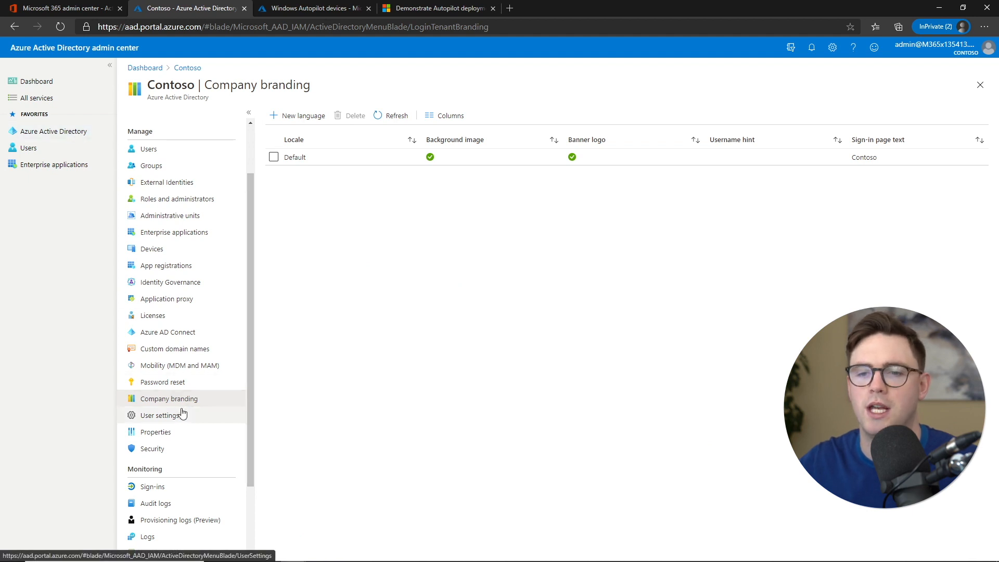
{"action": "left_click", "coordinate": [297, 159]}
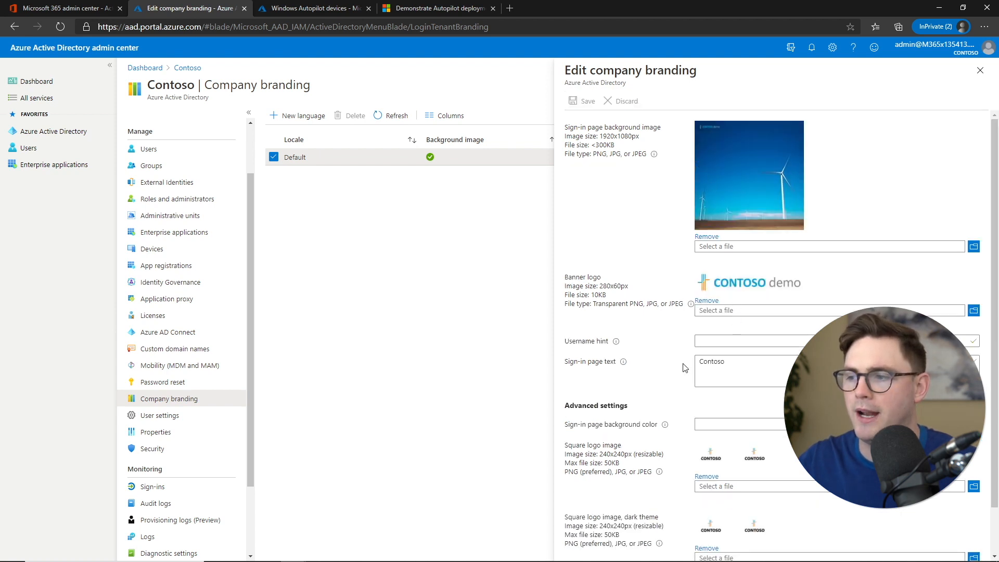
{"action": "scroll", "coordinate": [684, 365], "scroll_direction": "down", "scroll_amount": 1}
{"action": "scroll", "coordinate": [650, 266], "scroll_direction": "up", "scroll_amount": 1}
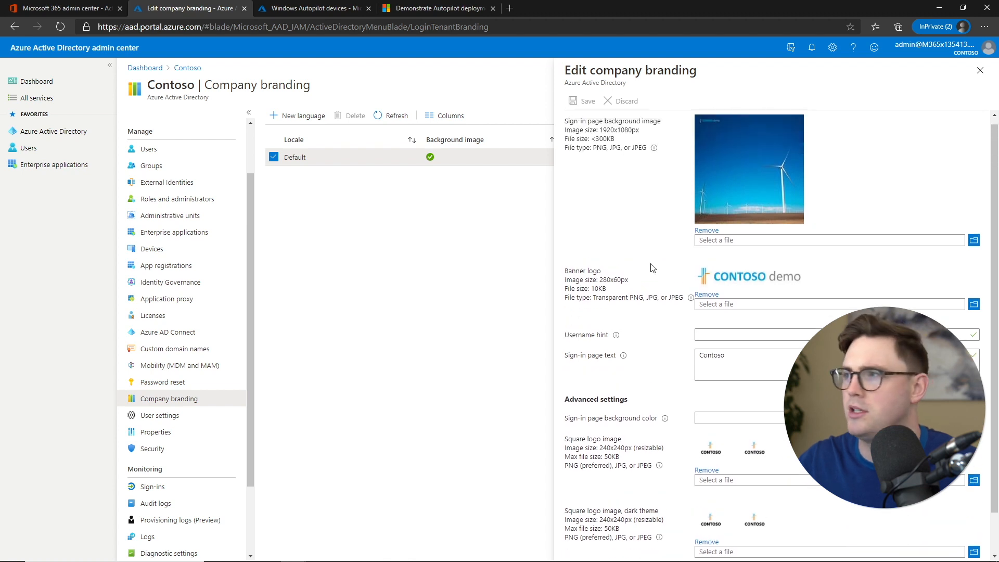
{"action": "left_click", "coordinate": [980, 71]}
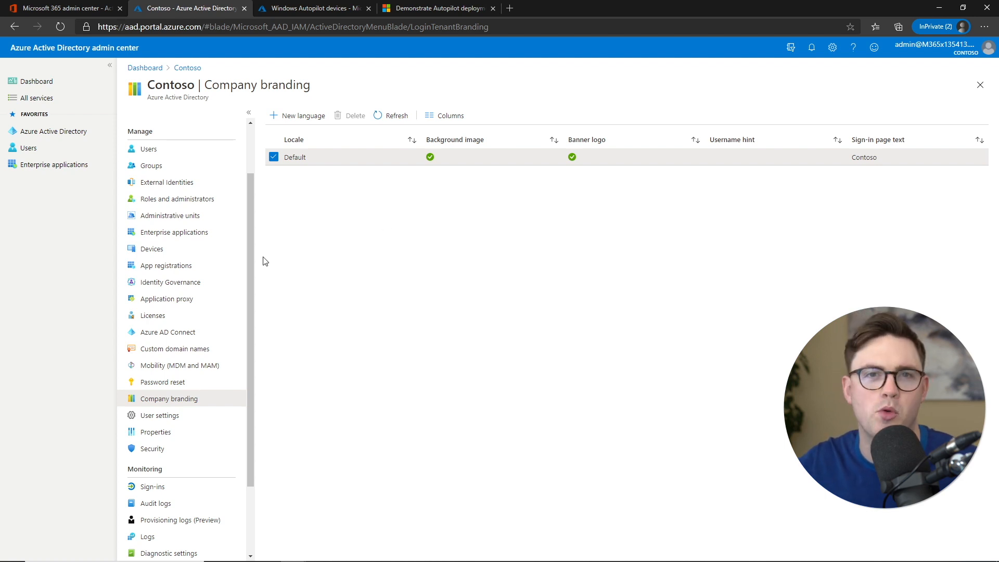
{"action": "left_click", "coordinate": [178, 368]}
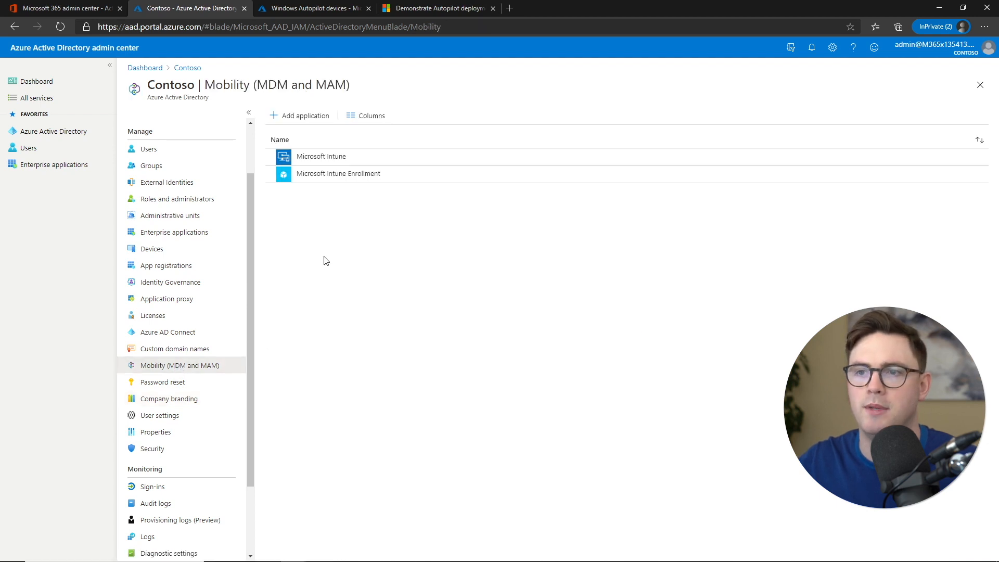
Step: Set the Microsoft Intune MDM and MAM user scopes to All and save them
{"action": "left_click", "coordinate": [327, 158]}
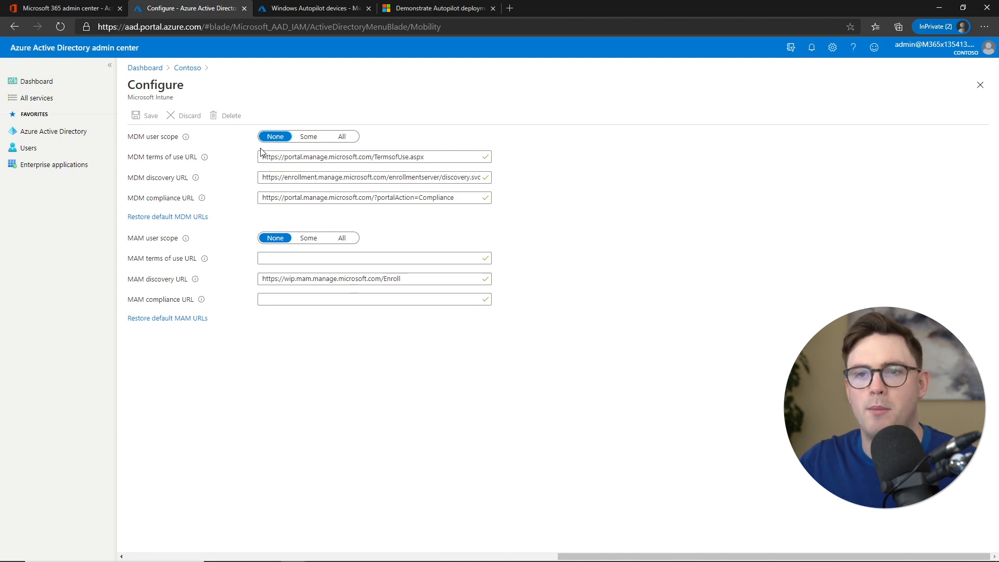
{"action": "mouse_move", "coordinate": [182, 141]}
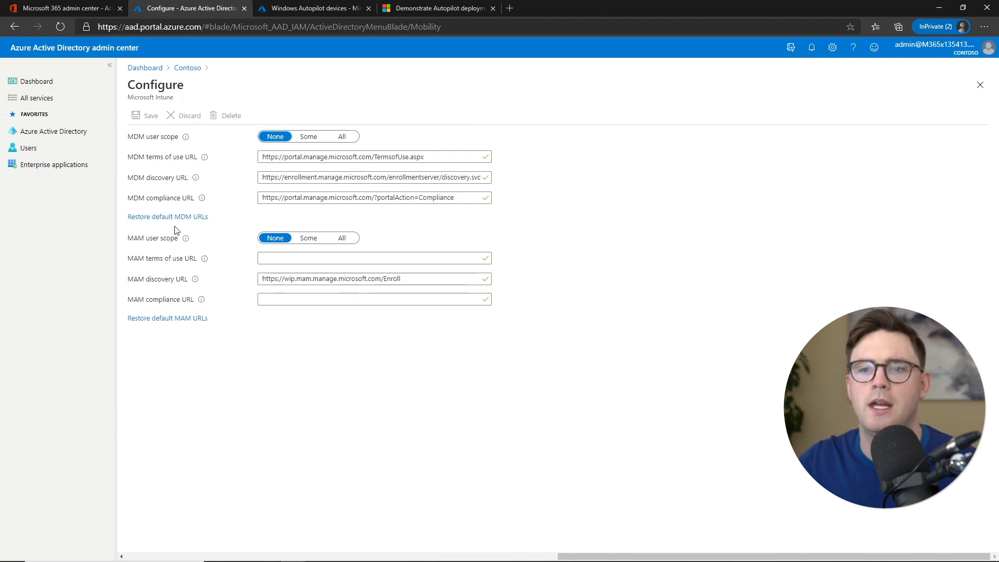
{"action": "mouse_move", "coordinate": [183, 244]}
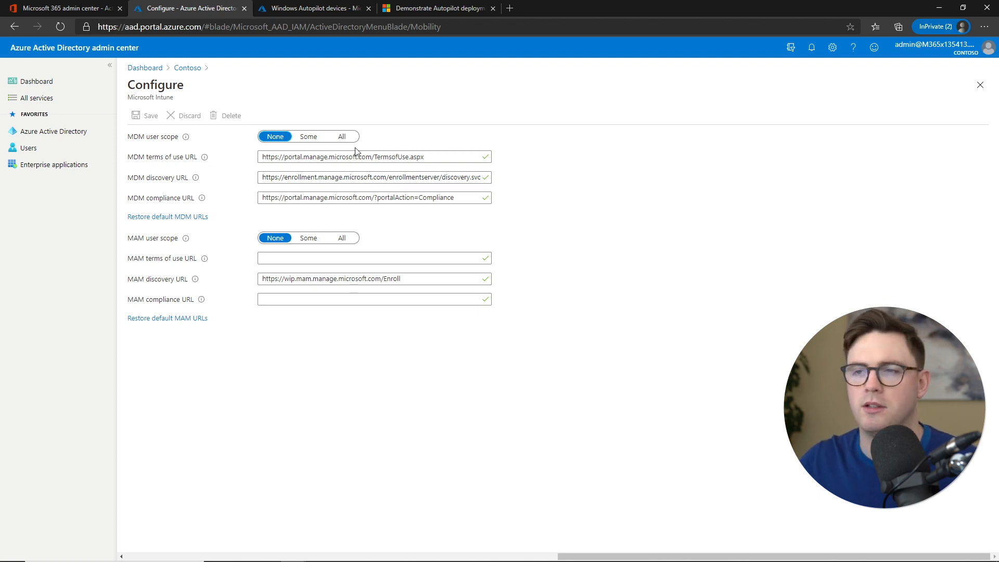
{"action": "left_click", "coordinate": [343, 137]}
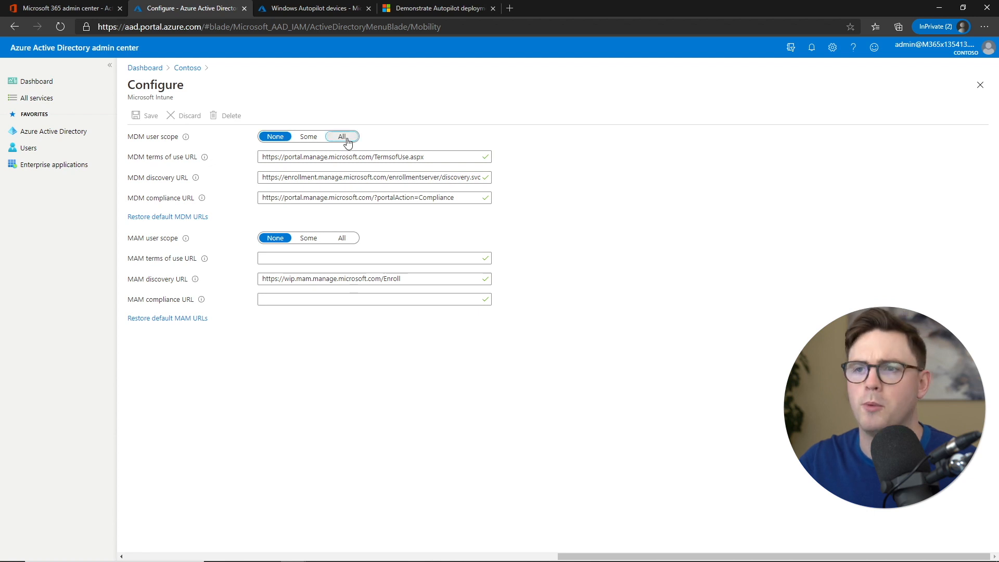
{"action": "left_click", "coordinate": [347, 239]}
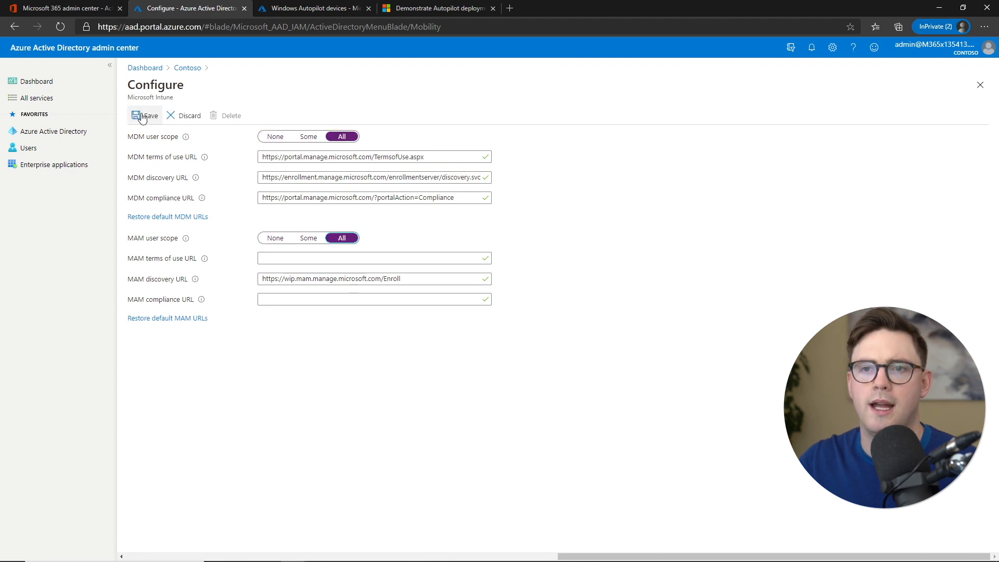
{"action": "left_click", "coordinate": [144, 116]}
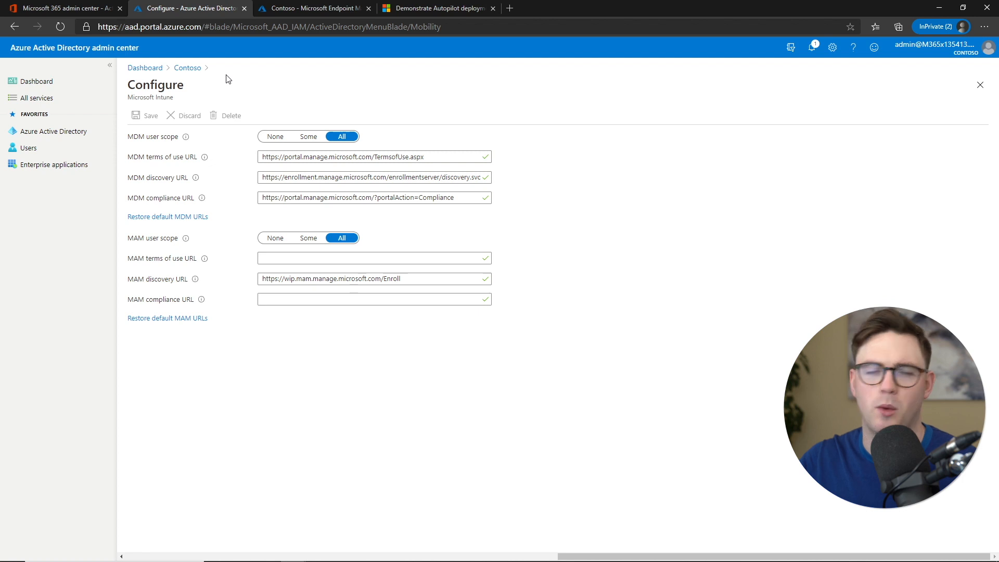
{"action": "left_click", "coordinate": [282, 8]}
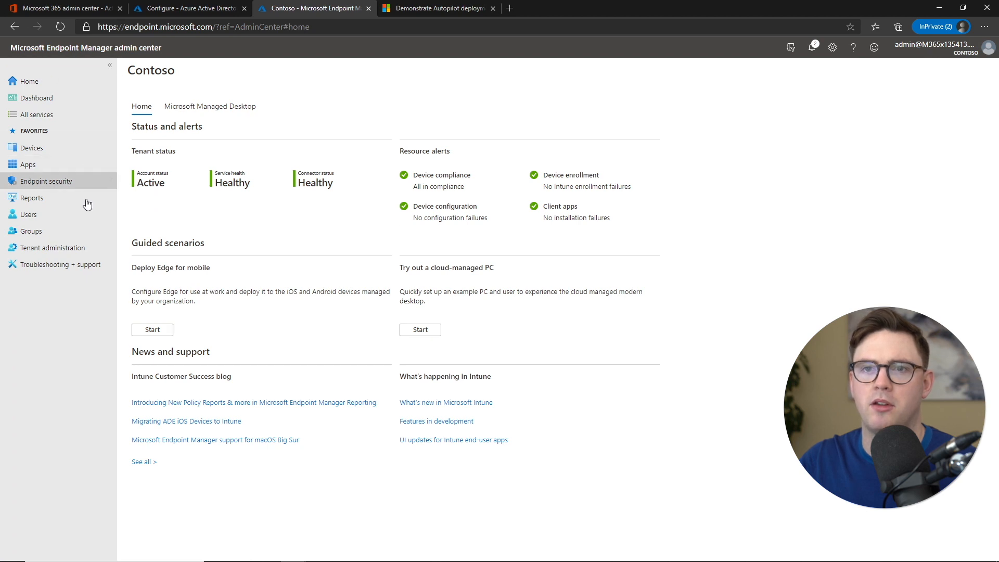
Step: Start a new group named AutoPilot Lab with the admin account as its owner
{"action": "left_click", "coordinate": [55, 229]}
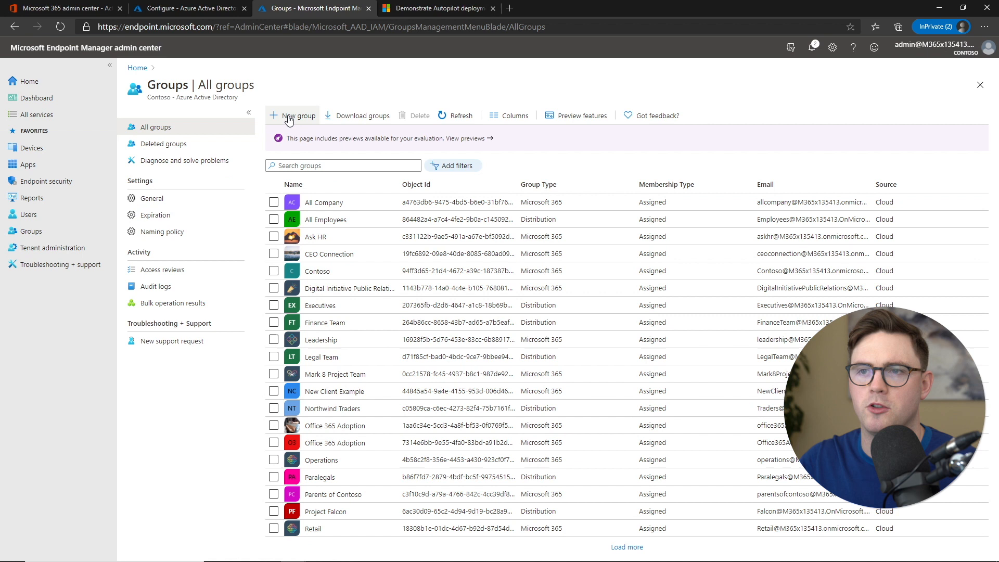
{"action": "left_click", "coordinate": [290, 115]}
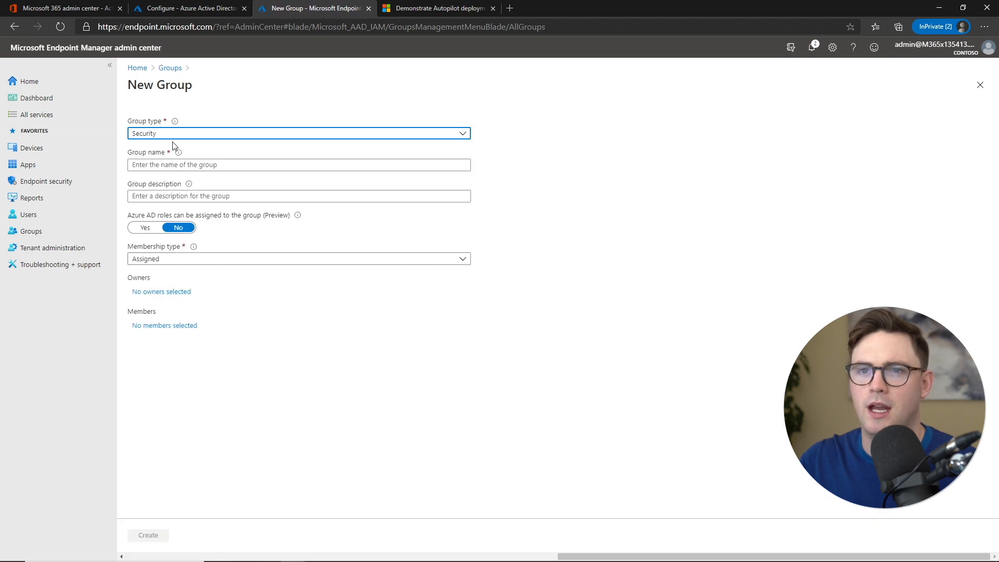
{"action": "left_click", "coordinate": [168, 164]}
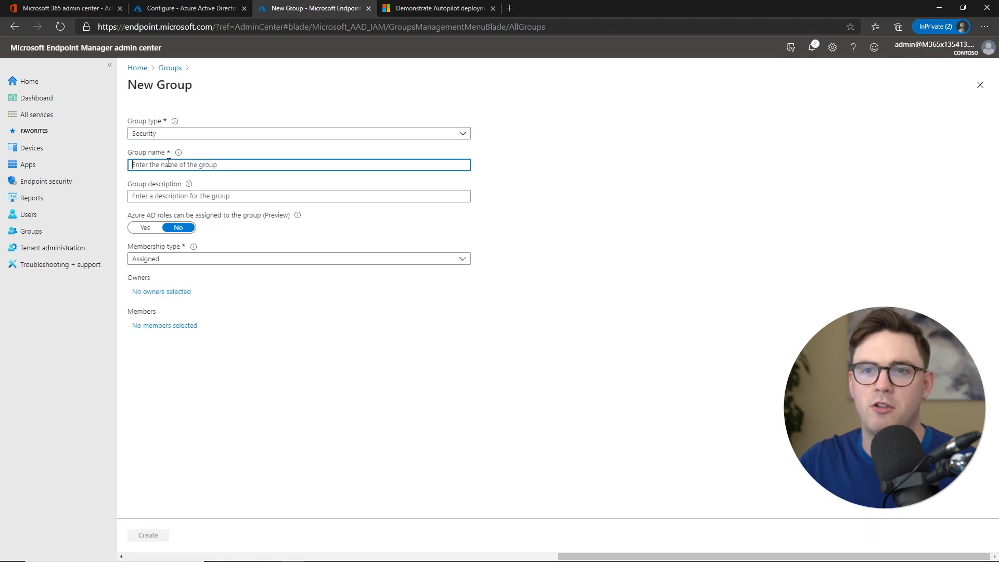
{"action": "type", "text": "Au"}
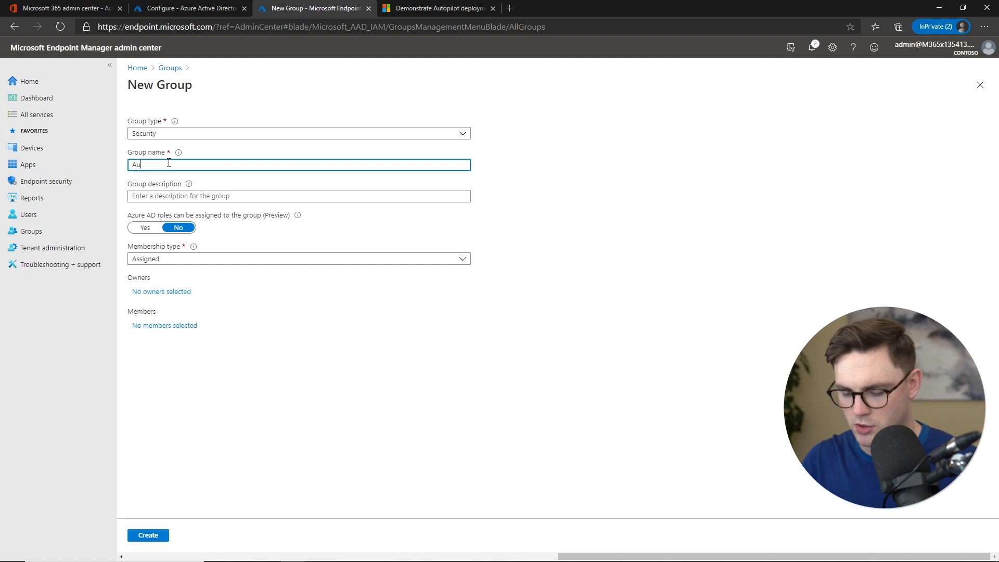
{"action": "type", "text": "toPilot Lab"}
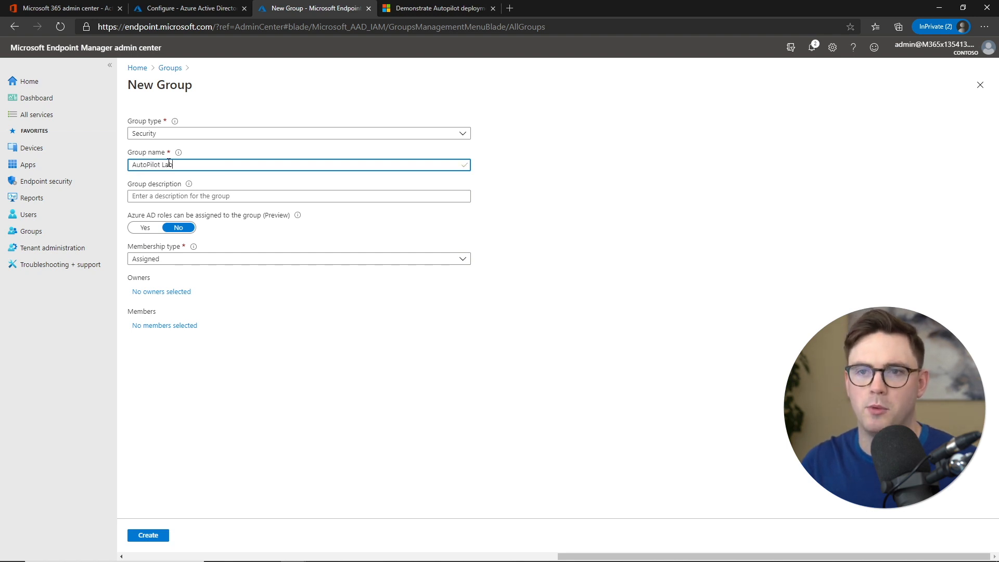
{"action": "left_click", "coordinate": [164, 292]}
{"action": "left_click", "coordinate": [725, 118]}
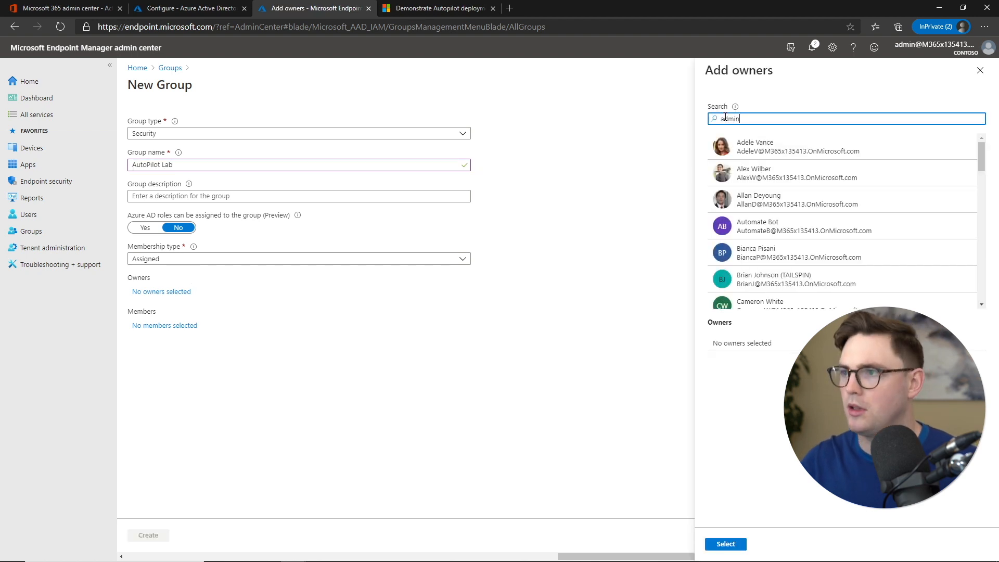
{"action": "type", "text": "admin"}
{"action": "left_click", "coordinate": [765, 148]}
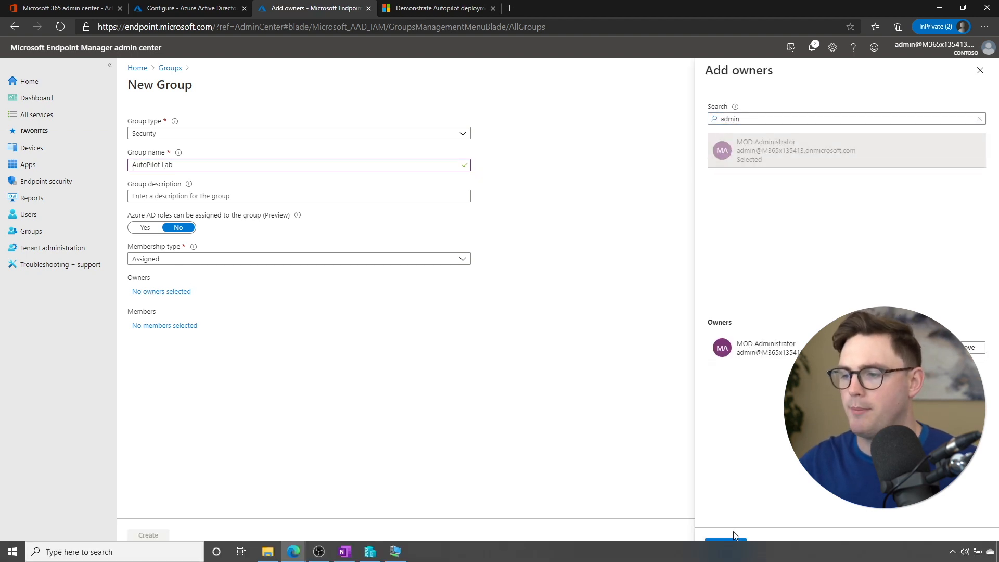
{"action": "left_click", "coordinate": [733, 543]}
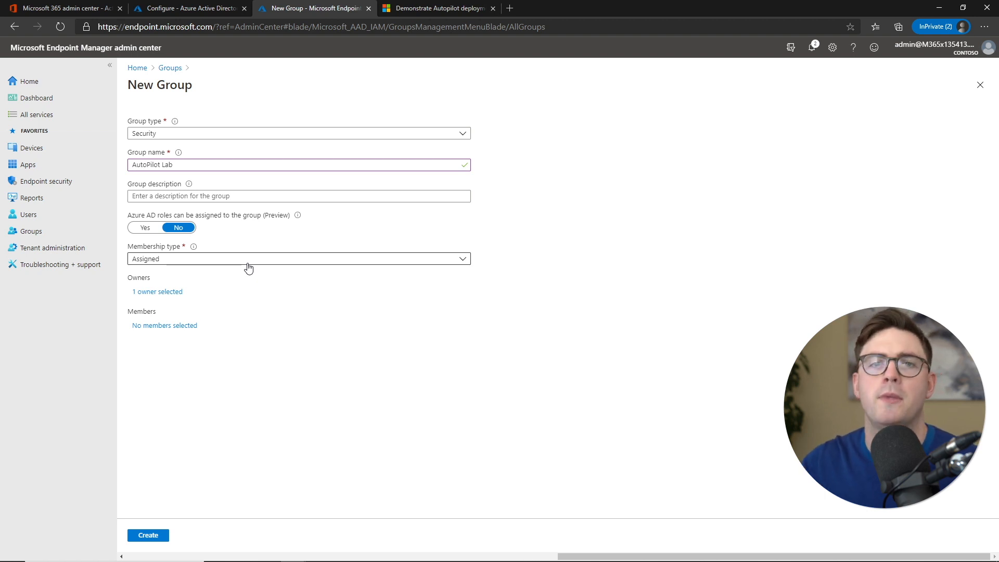
Step: Add the first listed device as a member and create the group
{"action": "left_click", "coordinate": [171, 326]}
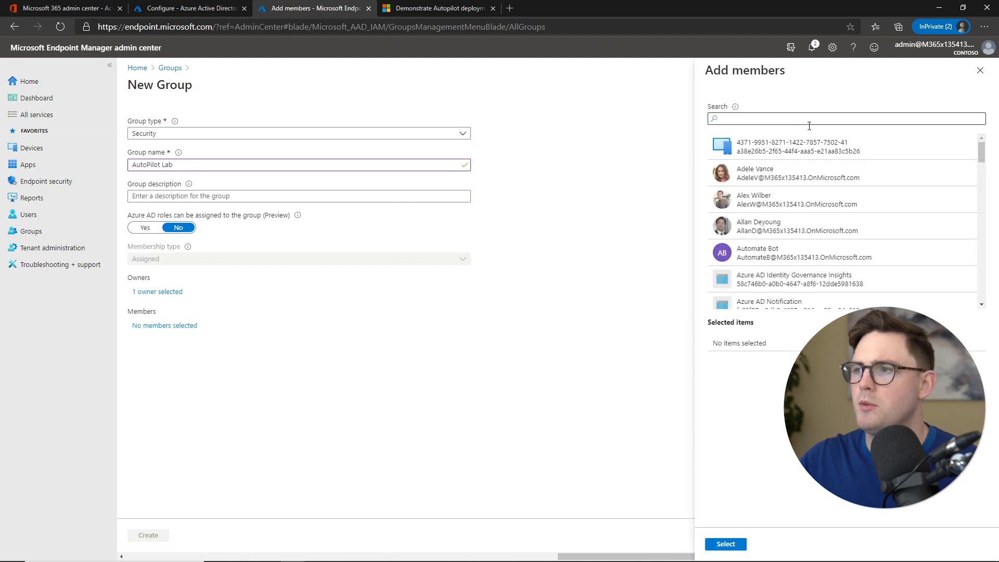
{"action": "left_click", "coordinate": [749, 153]}
{"action": "left_click", "coordinate": [735, 547]}
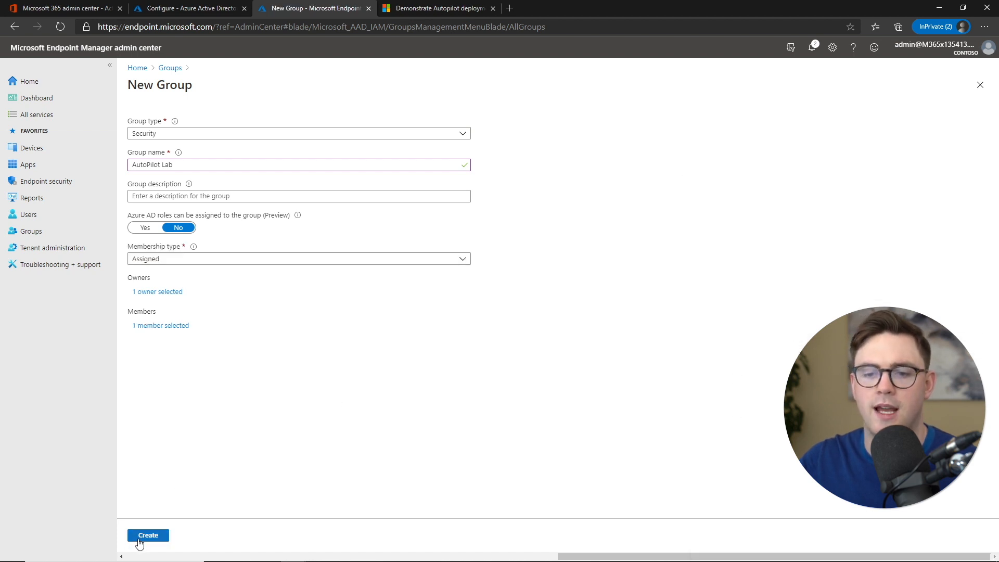
{"action": "left_click", "coordinate": [136, 538]}
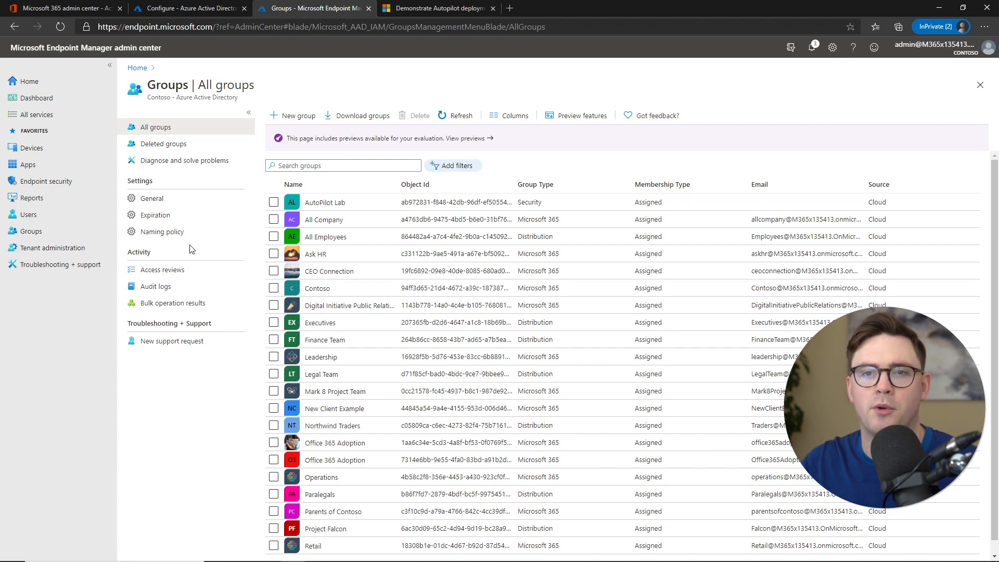
{"action": "left_click", "coordinate": [30, 149]}
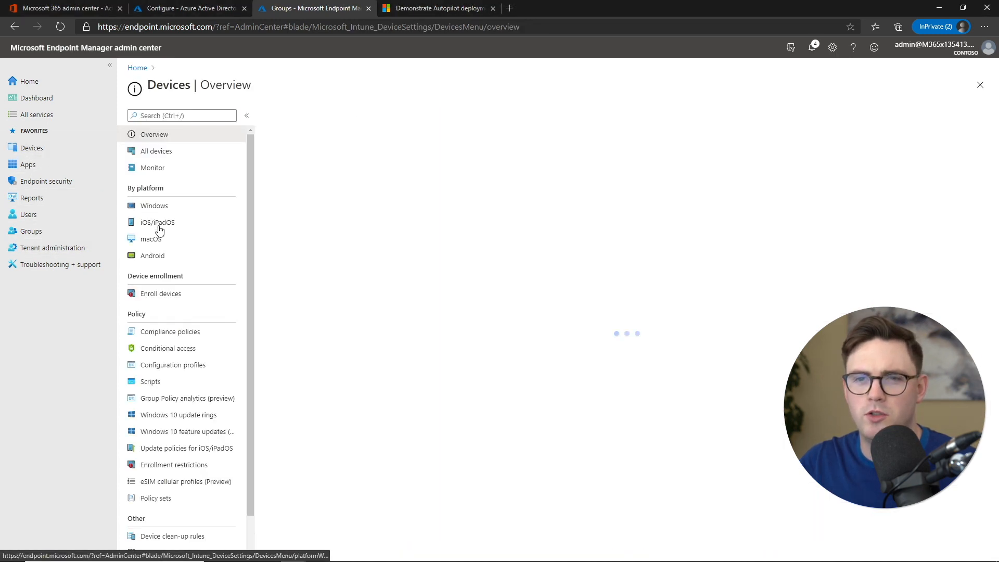
Step: Create a Windows PC profile from Enroll devices > Deployment Profiles
{"action": "left_click", "coordinate": [167, 294]}
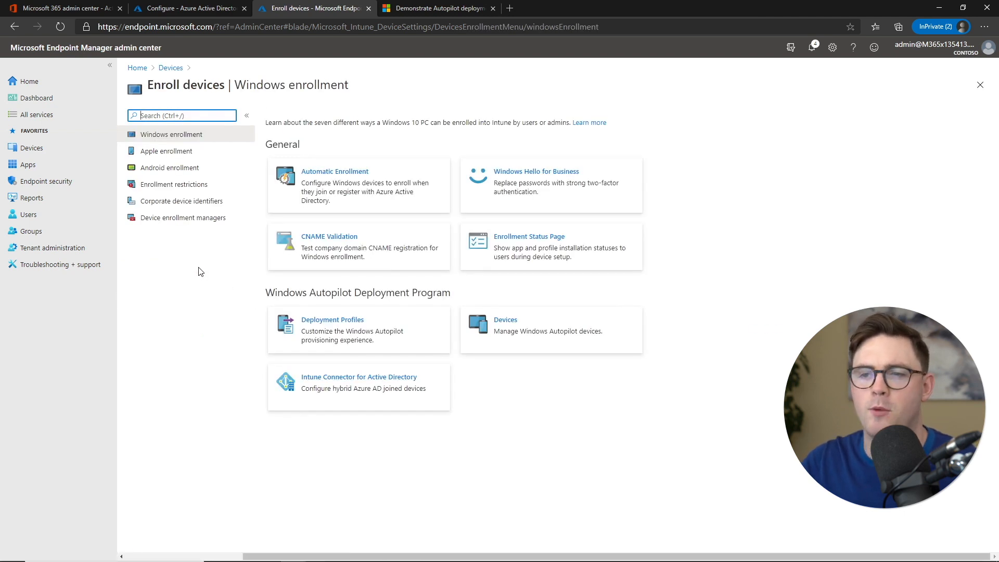
{"action": "left_click", "coordinate": [316, 338]}
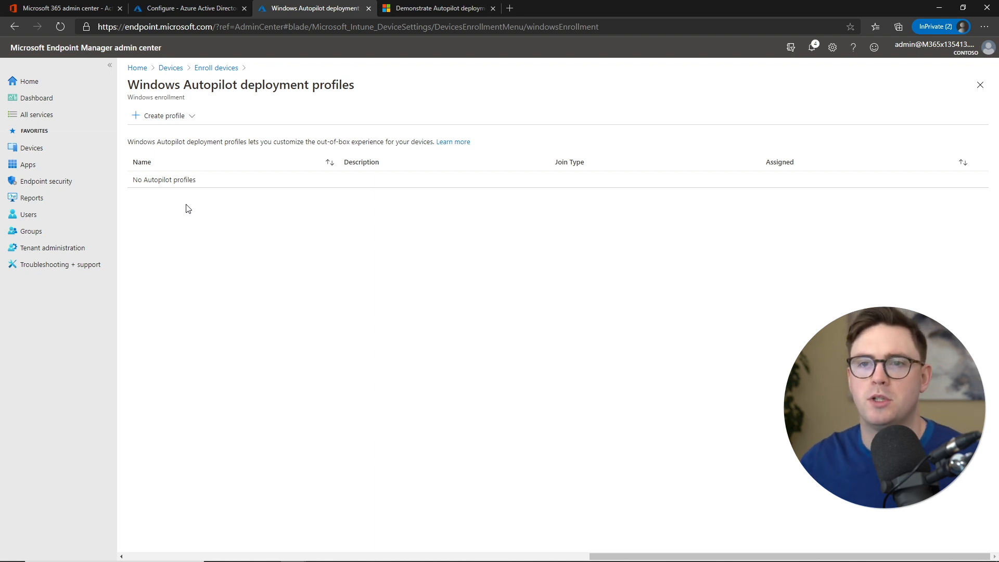
{"action": "left_click", "coordinate": [182, 116]}
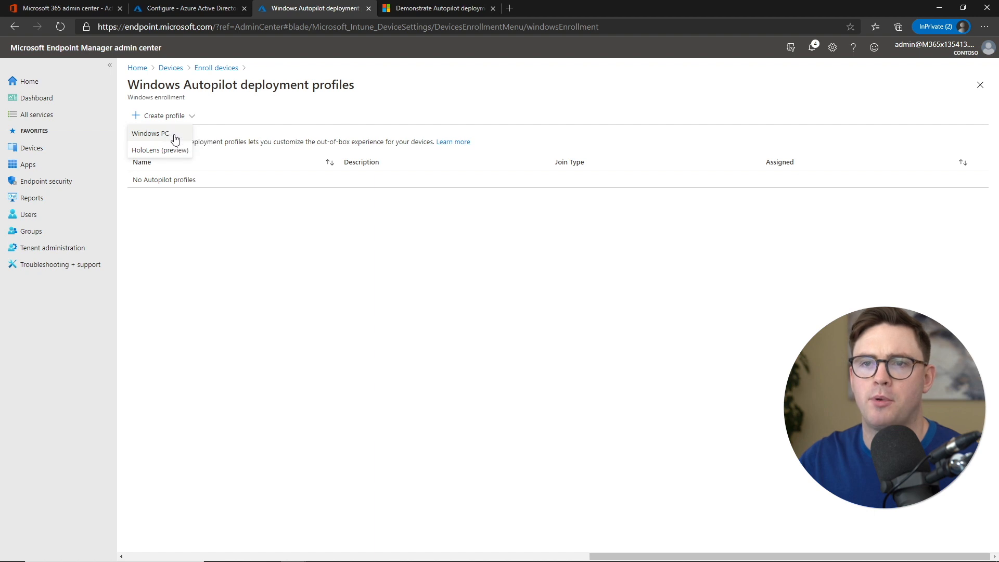
{"action": "left_click", "coordinate": [175, 137]}
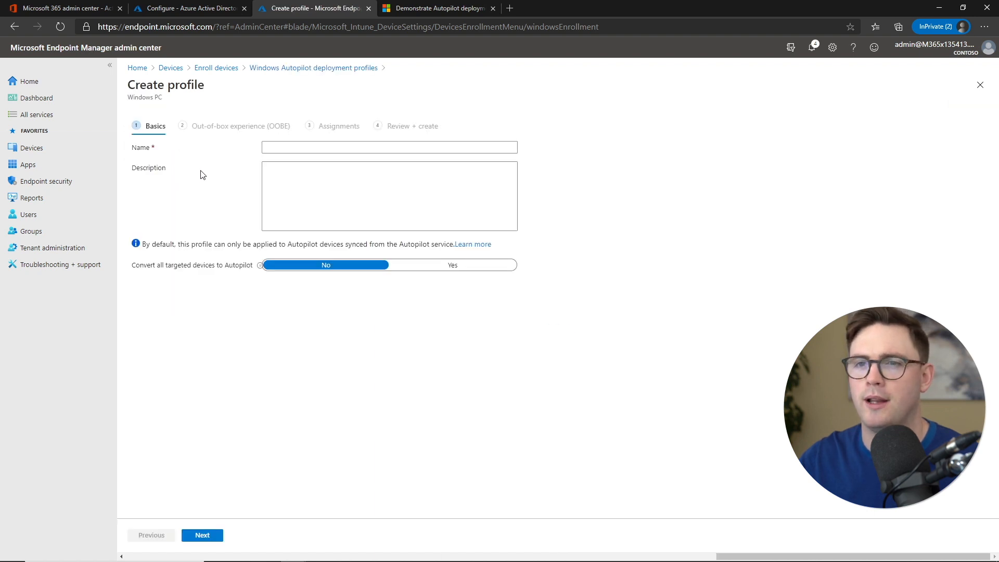
{"action": "left_click", "coordinate": [281, 148]}
Step: Name the profile 'Autopilot Lab profile', keep User-Driven and Azure AD joined, and continue to Assignments
{"action": "type", "text": "Autopilot Lab profile"}
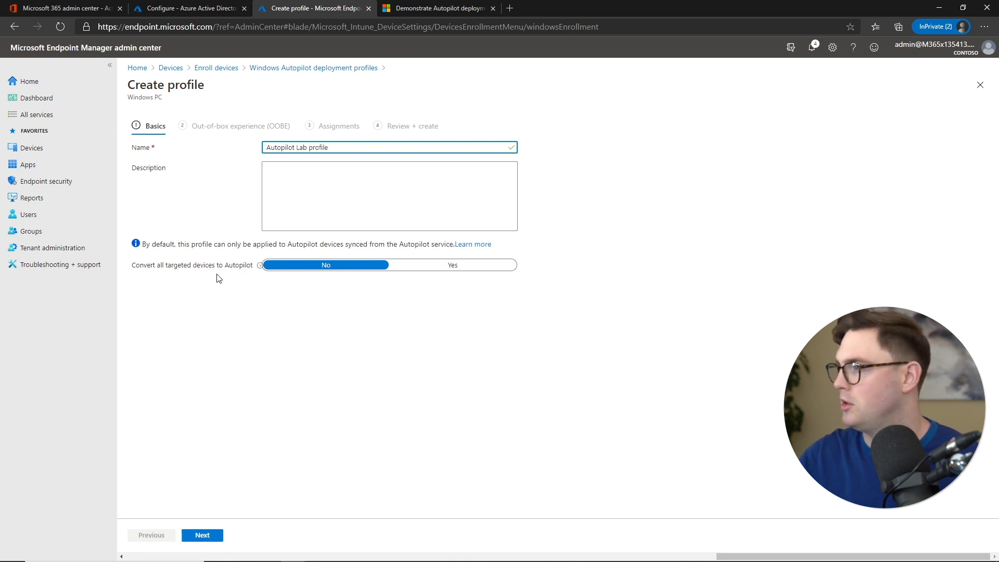
{"action": "left_click", "coordinate": [204, 536]}
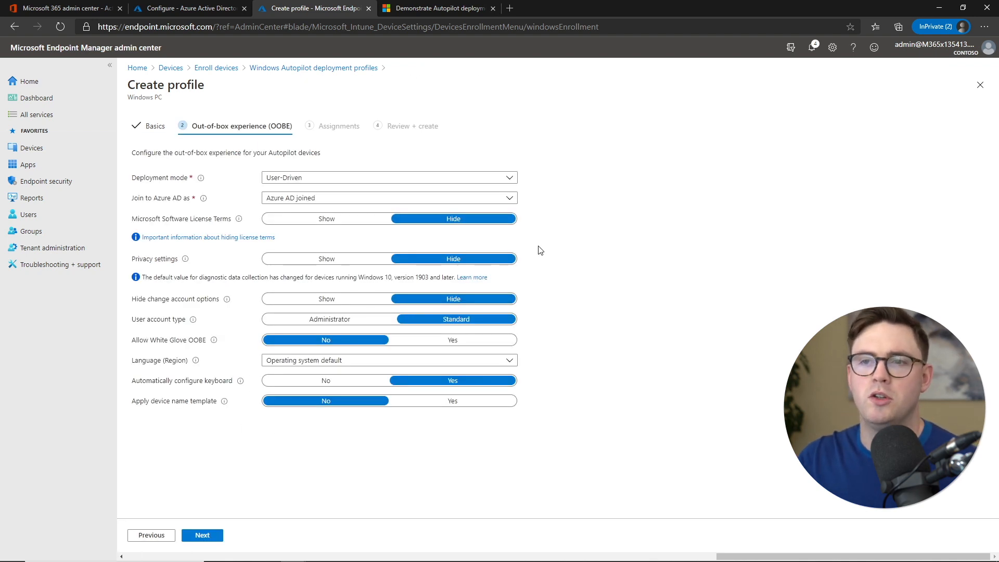
{"action": "left_click", "coordinate": [509, 179]}
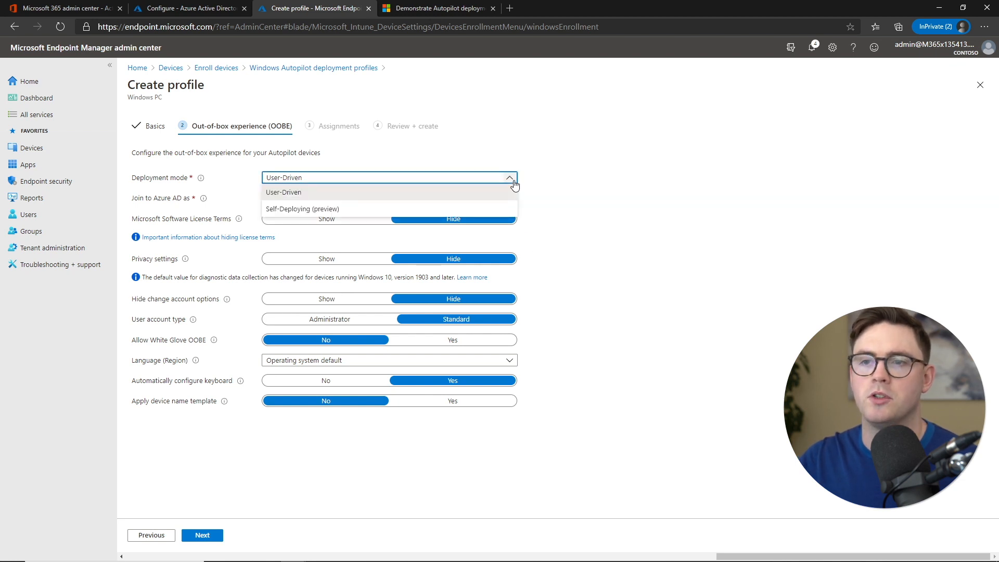
{"action": "left_click", "coordinate": [511, 180]}
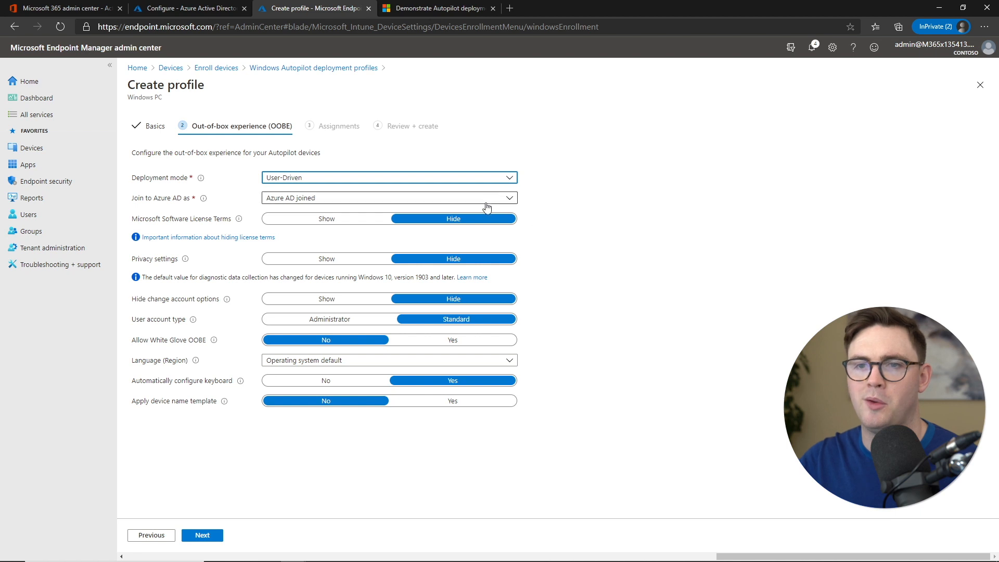
{"action": "left_click", "coordinate": [508, 198]}
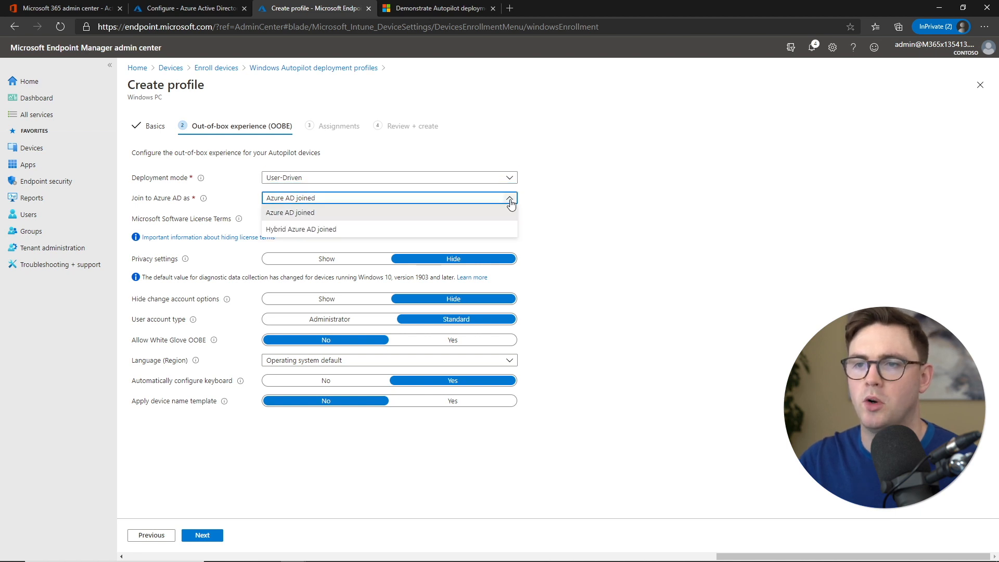
{"action": "left_click", "coordinate": [552, 223]}
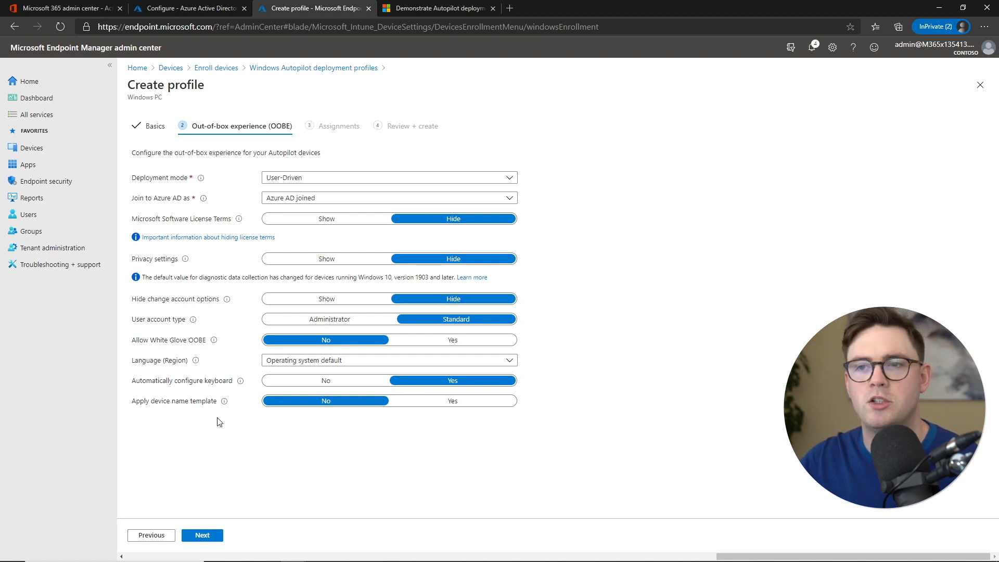
{"action": "left_click", "coordinate": [212, 538]}
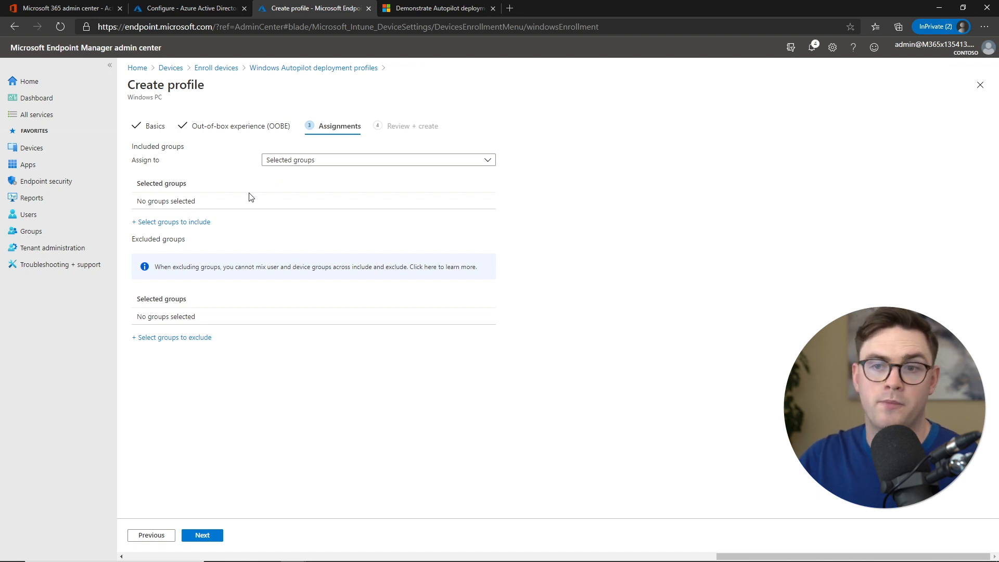
Step: Include the AutoPilot Lab group in the profile's assignments and create the profile
{"action": "left_click", "coordinate": [199, 223]}
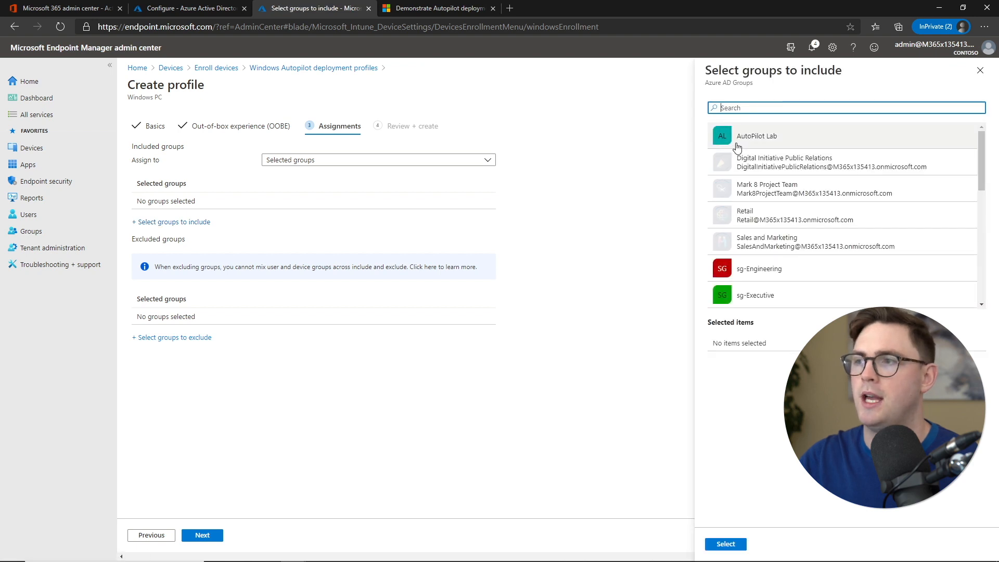
{"action": "left_click", "coordinate": [744, 146]}
{"action": "left_click", "coordinate": [728, 543]}
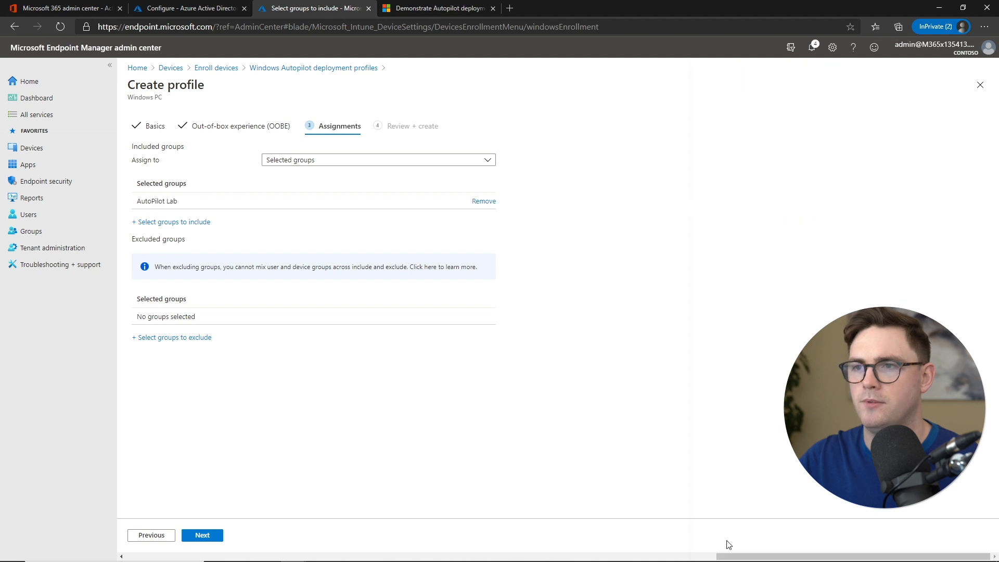
{"action": "left_click", "coordinate": [201, 537]}
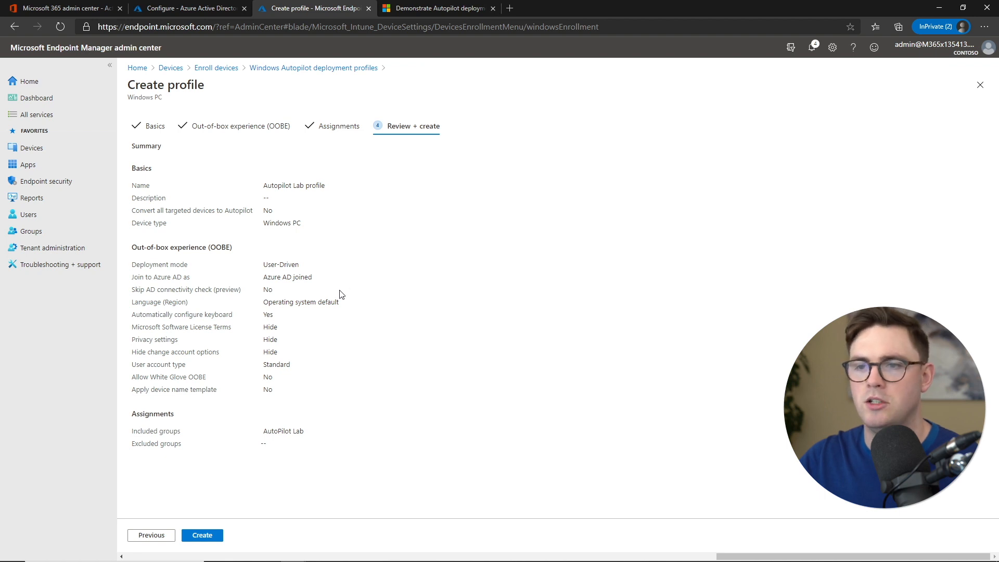
{"action": "left_click", "coordinate": [214, 536]}
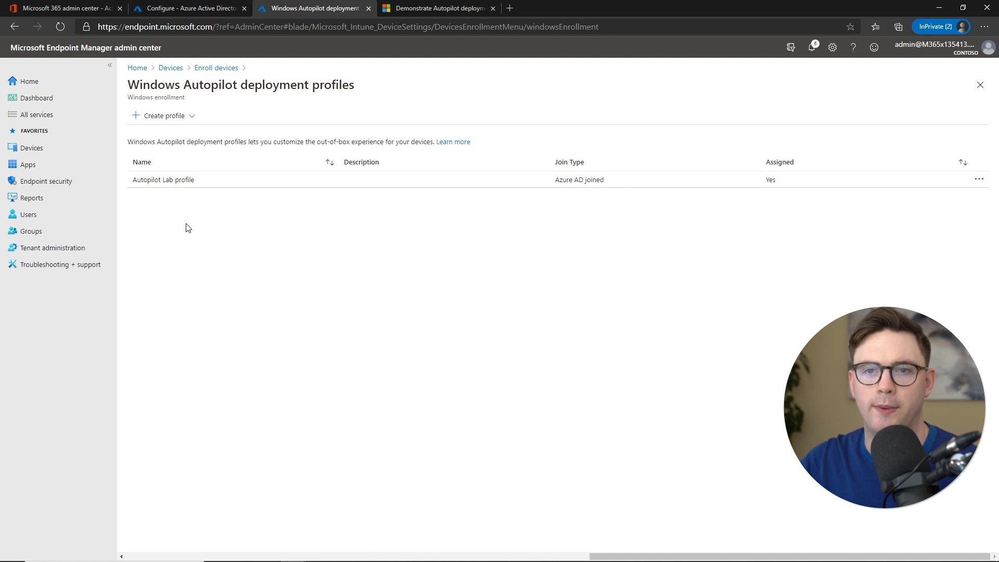
{"action": "left_click", "coordinate": [57, 153]}
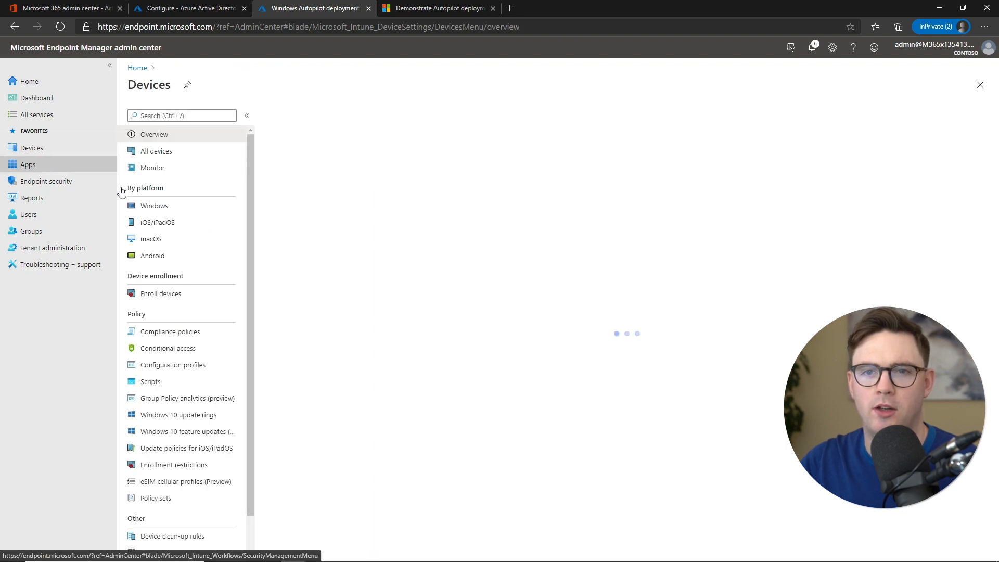
Step: Sync the Windows Autopilot devices list until the Virtual Machine shows profile status Assigned
{"action": "left_click", "coordinate": [163, 295]}
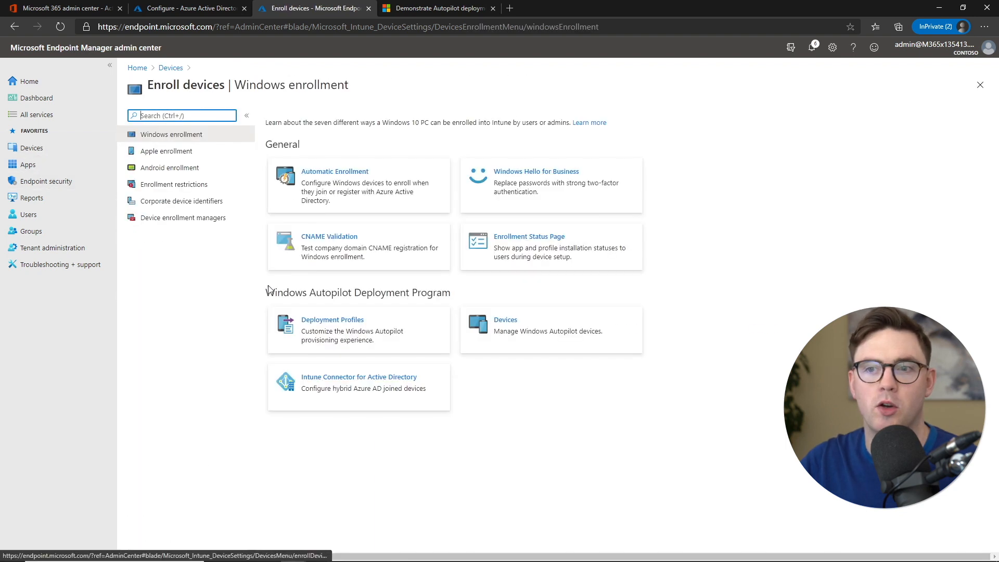
{"action": "left_click", "coordinate": [501, 326]}
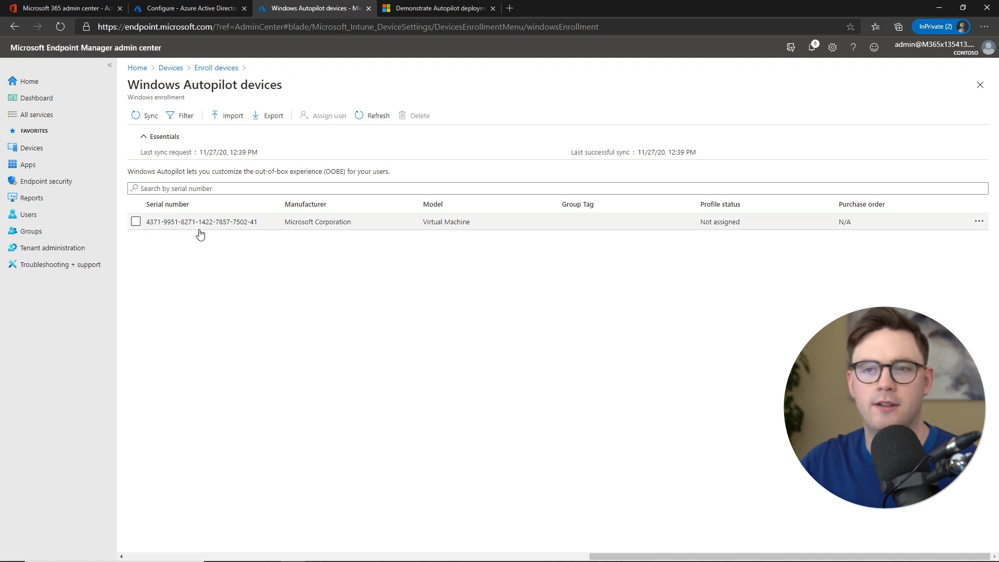
{"action": "left_click", "coordinate": [149, 118]}
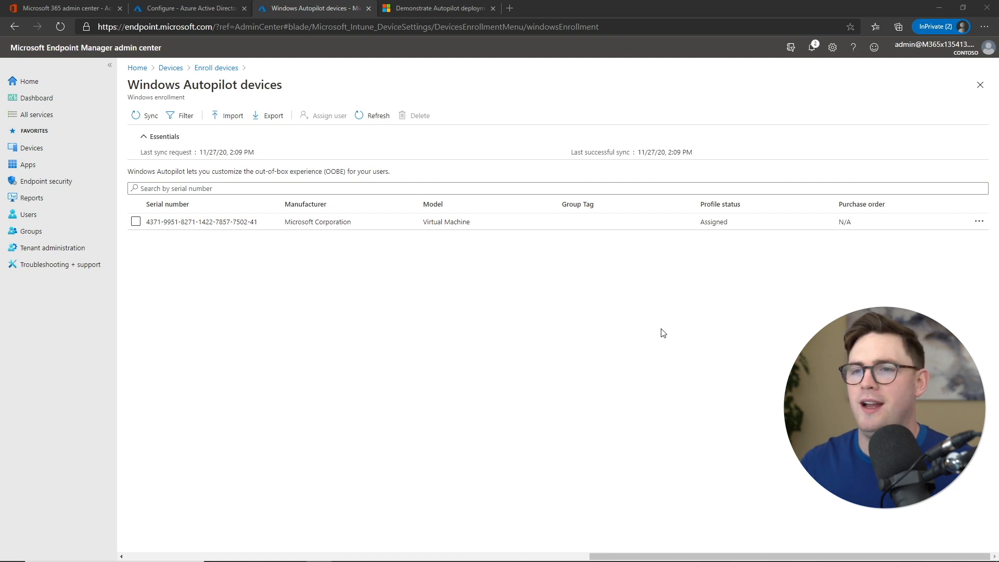
{"action": "left_click_drag", "start_coordinate": [455, 288], "coordinate": [591, 261]}
{"action": "left_click", "coordinate": [602, 258]}
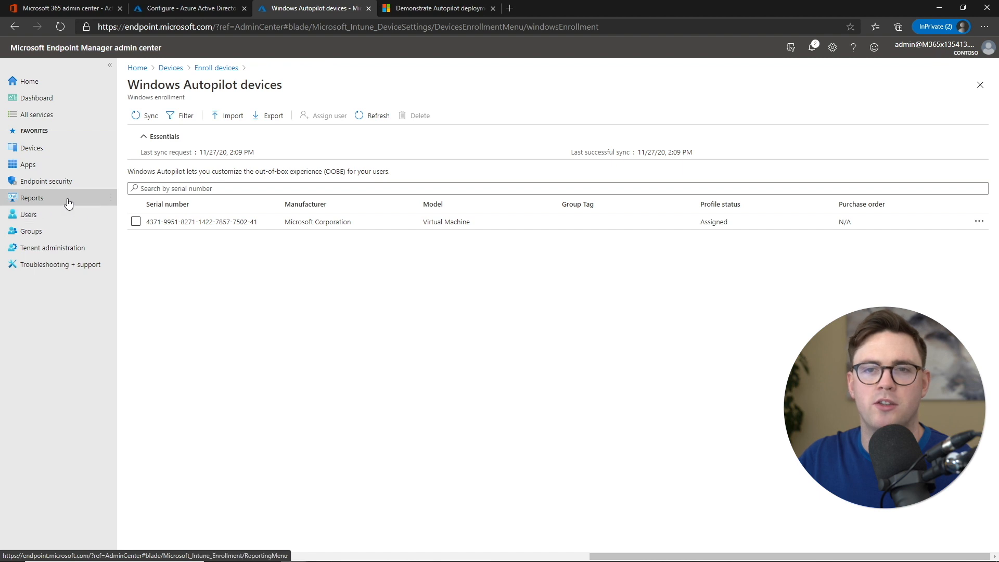
Step: Open the properties of Microsoft 365 Apps for Windows 10 from the Windows apps list
{"action": "left_click", "coordinate": [42, 172]}
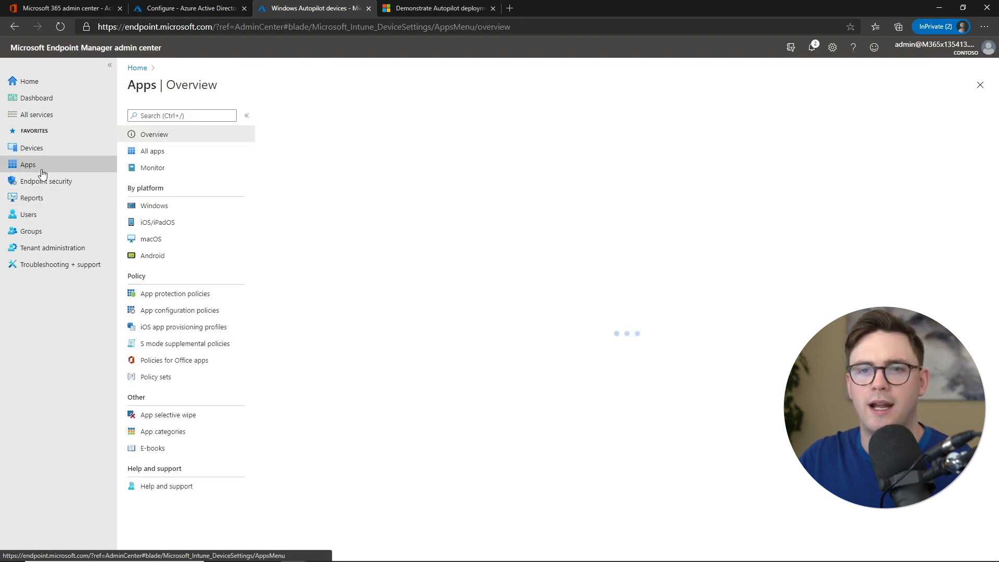
{"action": "left_click", "coordinate": [163, 212]}
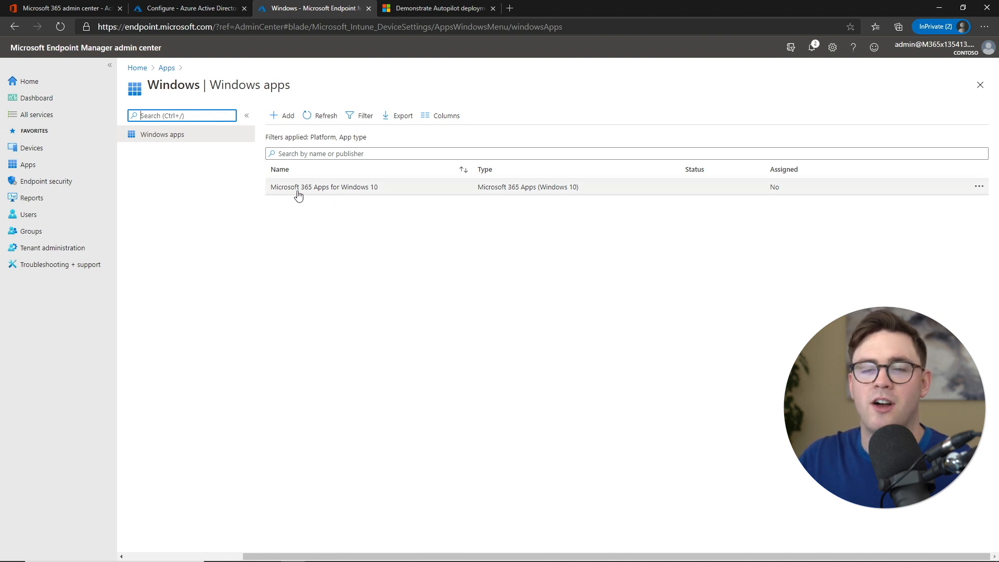
{"action": "left_click", "coordinate": [297, 193]}
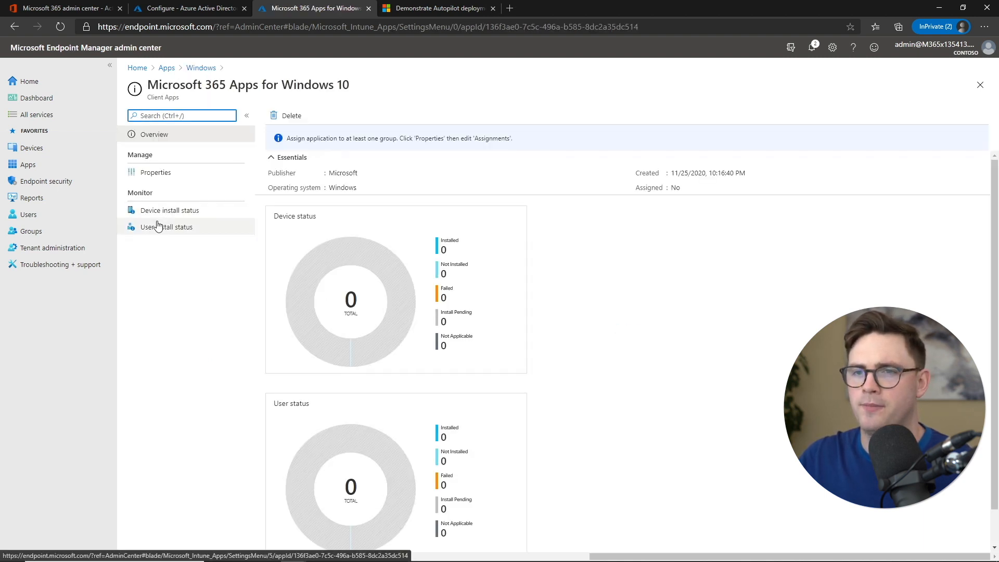
{"action": "left_click", "coordinate": [155, 172]}
{"action": "scroll", "coordinate": [354, 302], "scroll_direction": "down", "scroll_amount": 1}
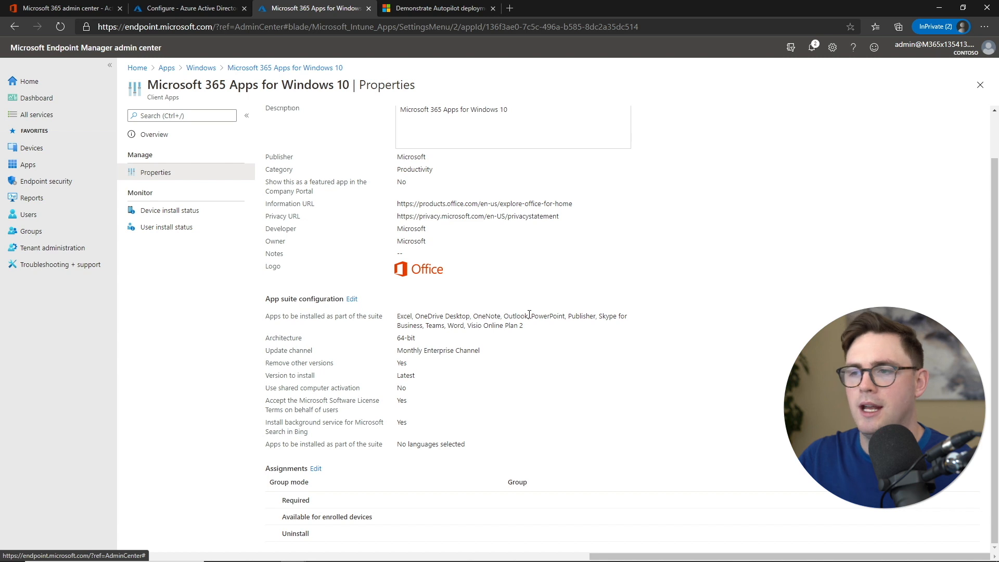
Step: Add AutoPilot Lab as a Required assignment group and save the change
{"action": "left_click", "coordinate": [317, 469]}
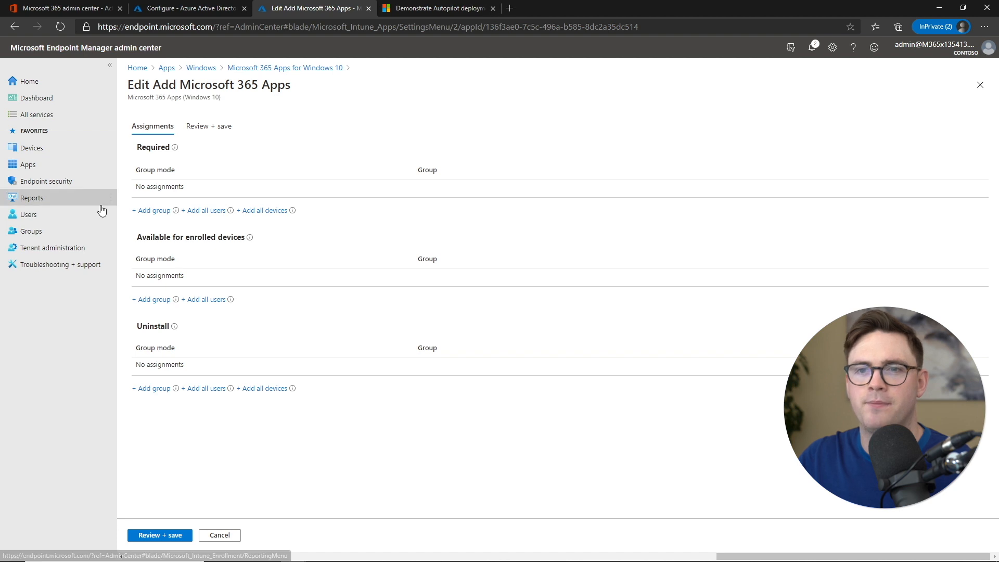
{"action": "left_click", "coordinate": [154, 211]}
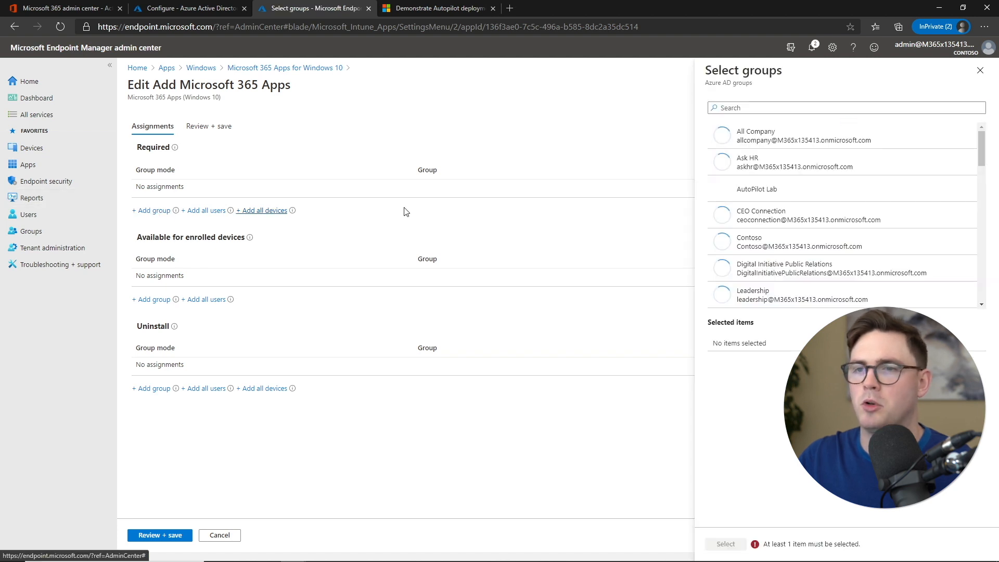
{"action": "left_click", "coordinate": [772, 192]}
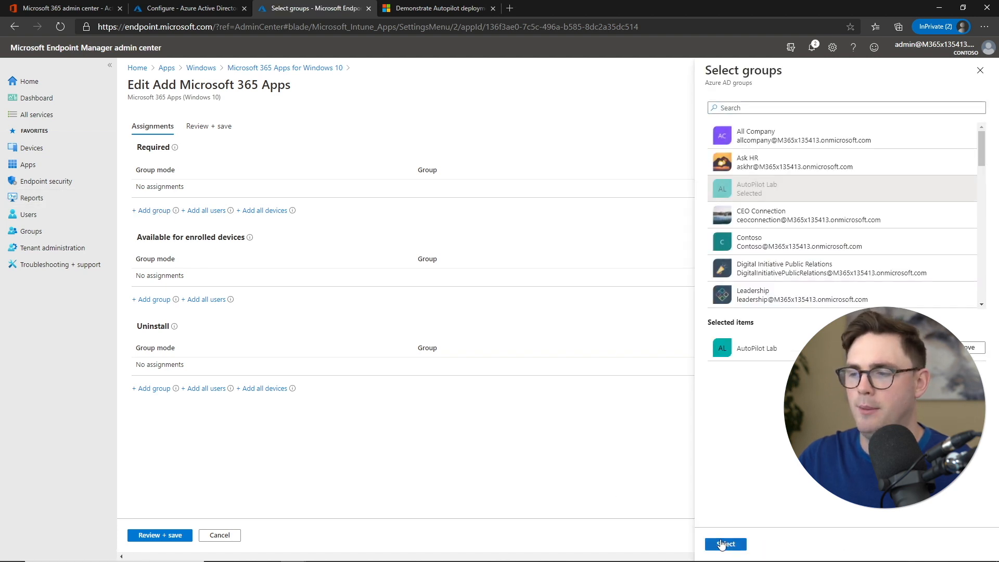
{"action": "left_click", "coordinate": [726, 543]}
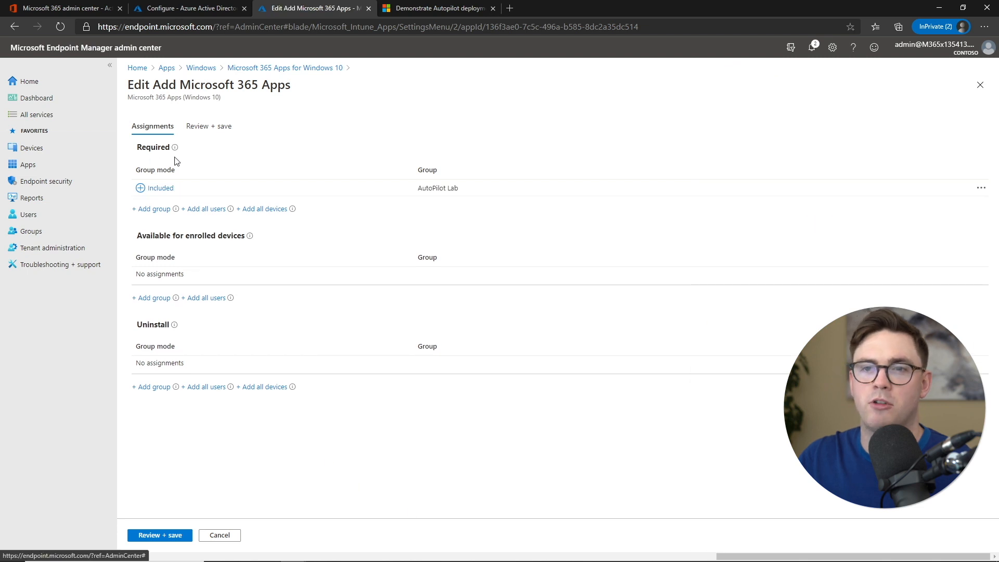
{"action": "left_click", "coordinate": [139, 537]}
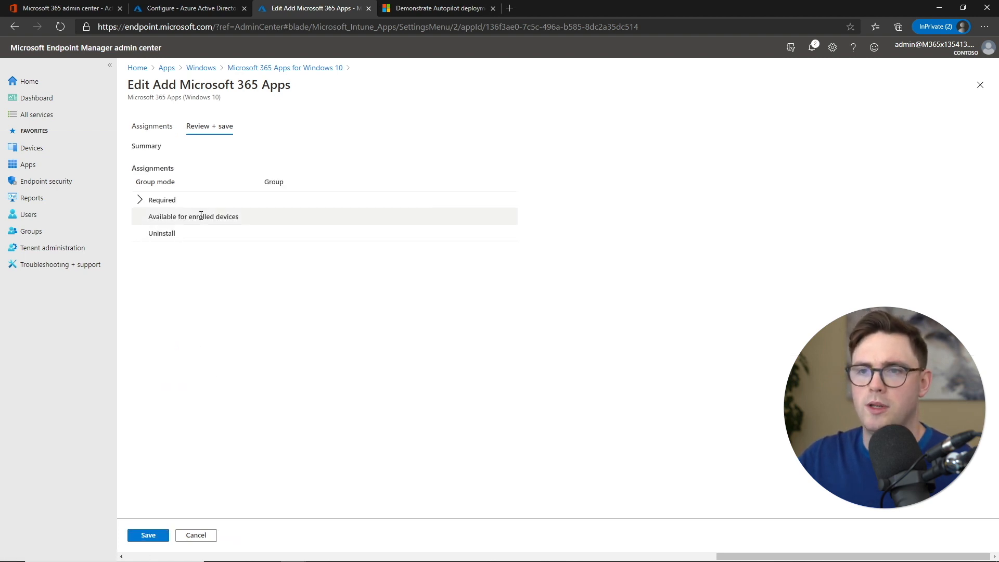
{"action": "left_click", "coordinate": [156, 536]}
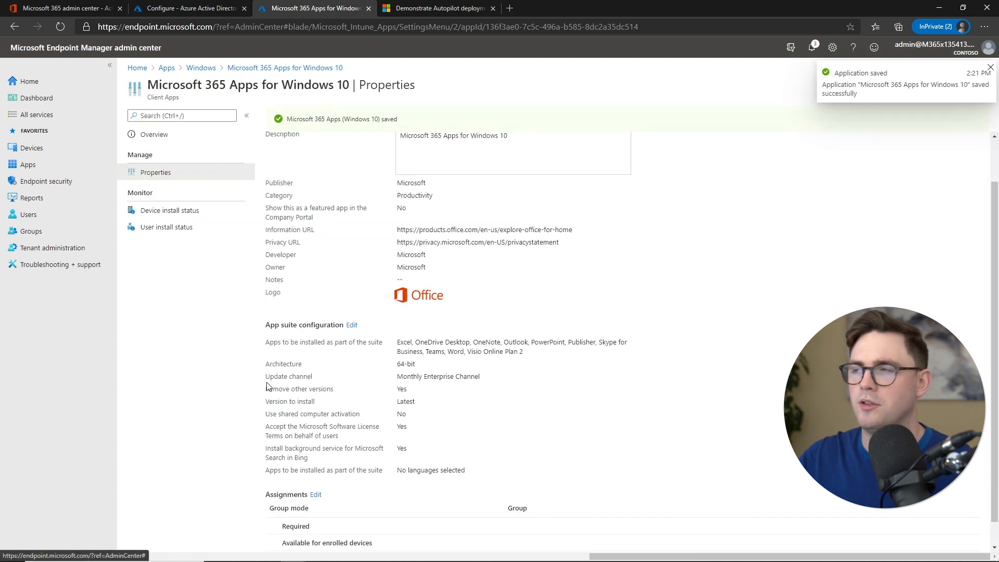
Step: Scroll down the saved Microsoft 365 Apps properties page
{"action": "scroll", "coordinate": [458, 435], "scroll_direction": "down", "scroll_amount": 1}
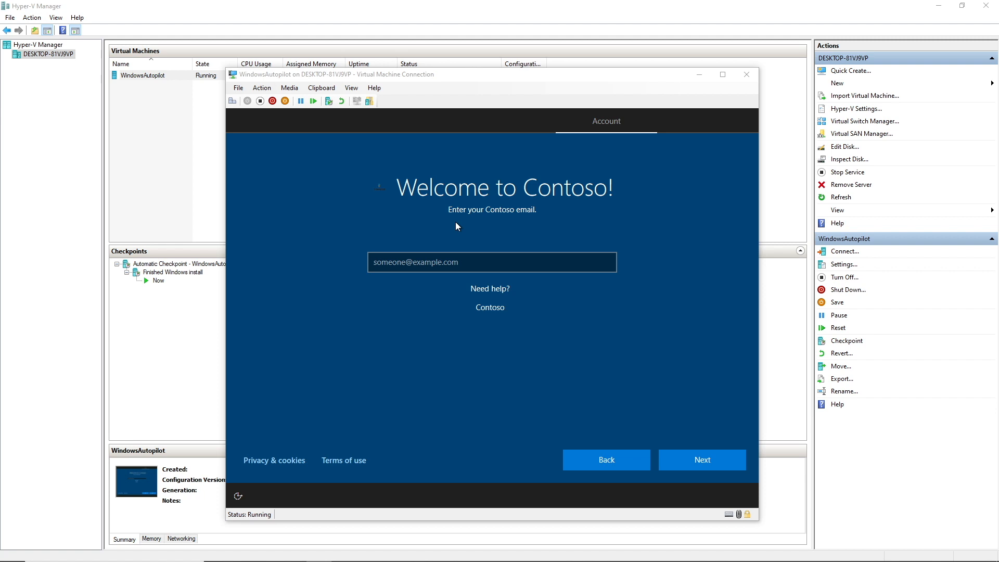
Step: Sign the VM in with the lab user's work e-mail, typed from the clipboard, and the account password
{"action": "left_click", "coordinate": [435, 264]}
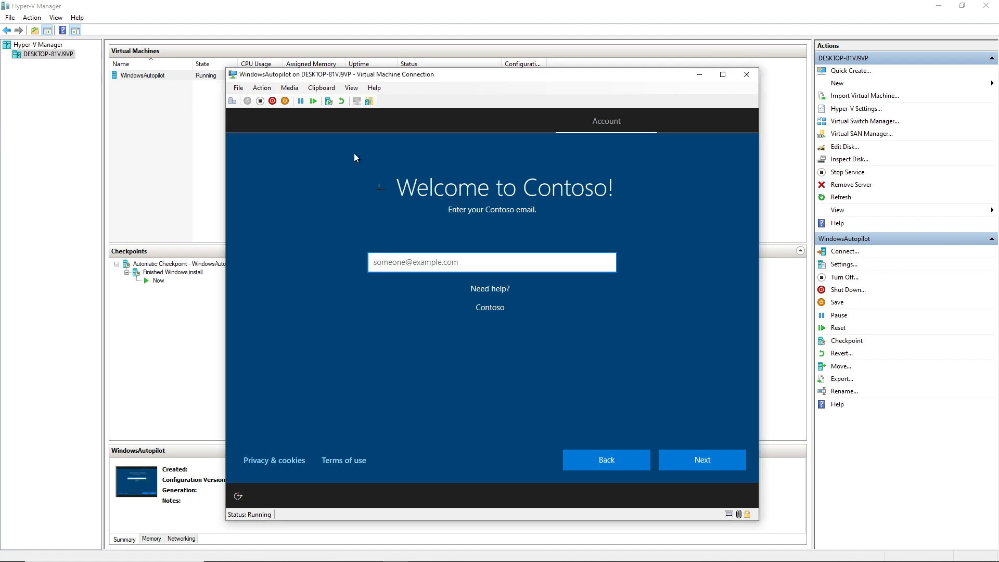
{"action": "left_click", "coordinate": [321, 87]}
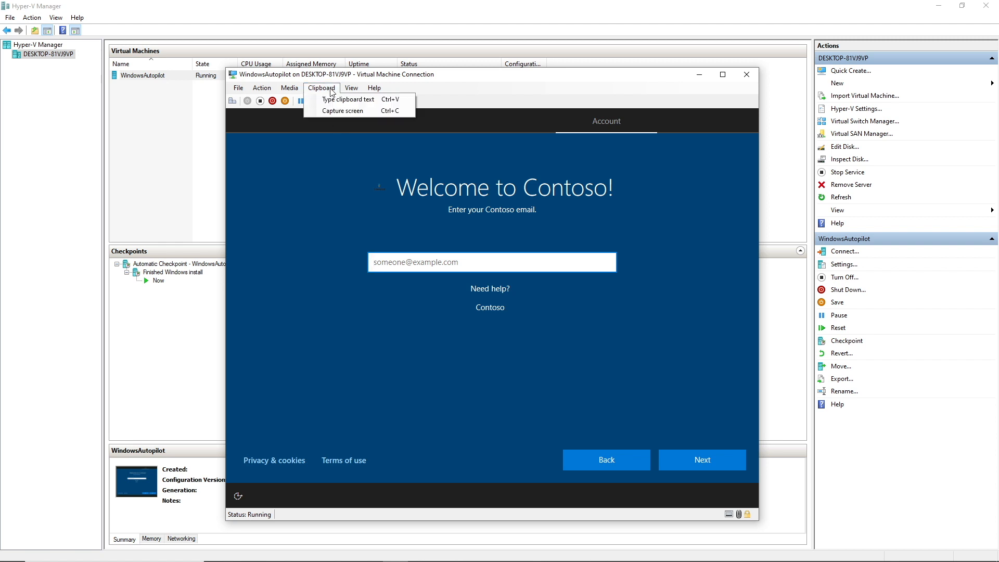
{"action": "left_click", "coordinate": [333, 97]}
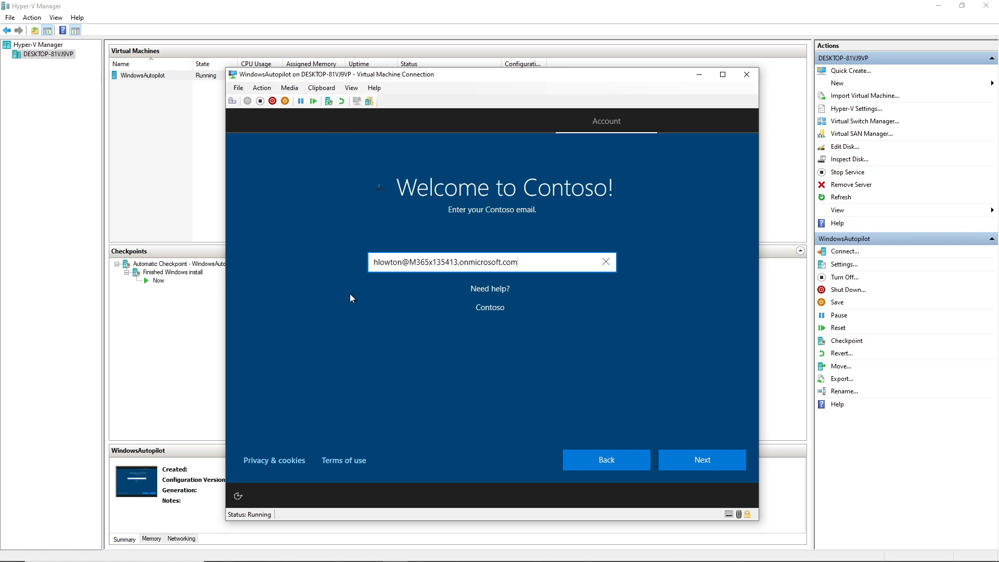
{"action": "left_click", "coordinate": [703, 460]}
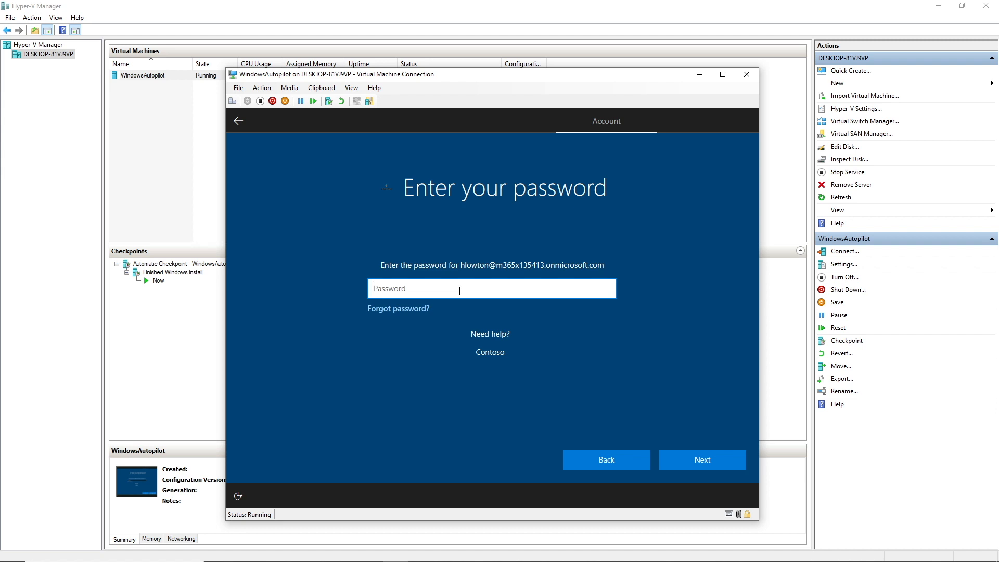
{"action": "type", "text": "••••••••"}
{"action": "left_click", "coordinate": [683, 460]}
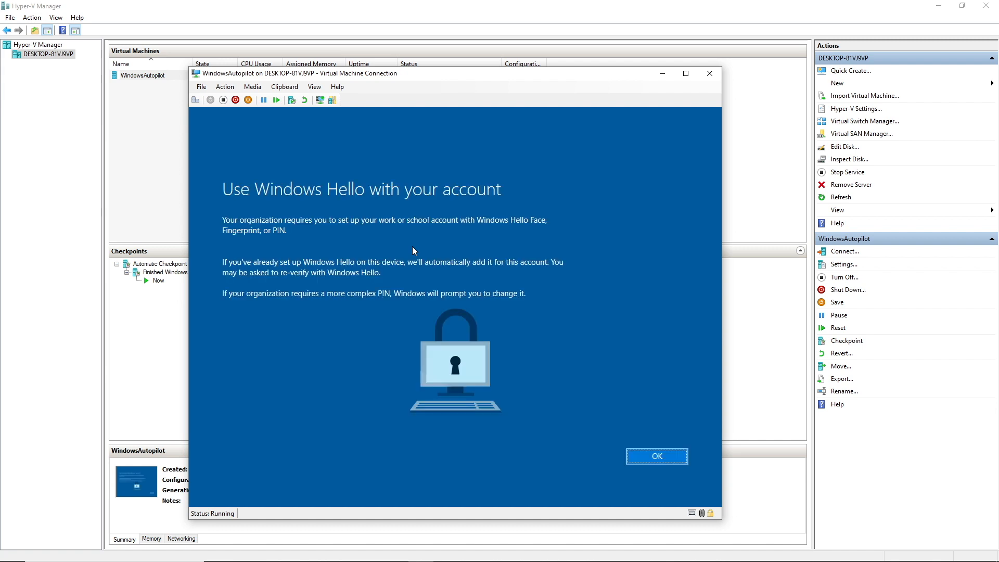
Step: Acknowledge Windows Hello and verify the United States authentication phone with the texted code
{"action": "key", "text": "Return"}
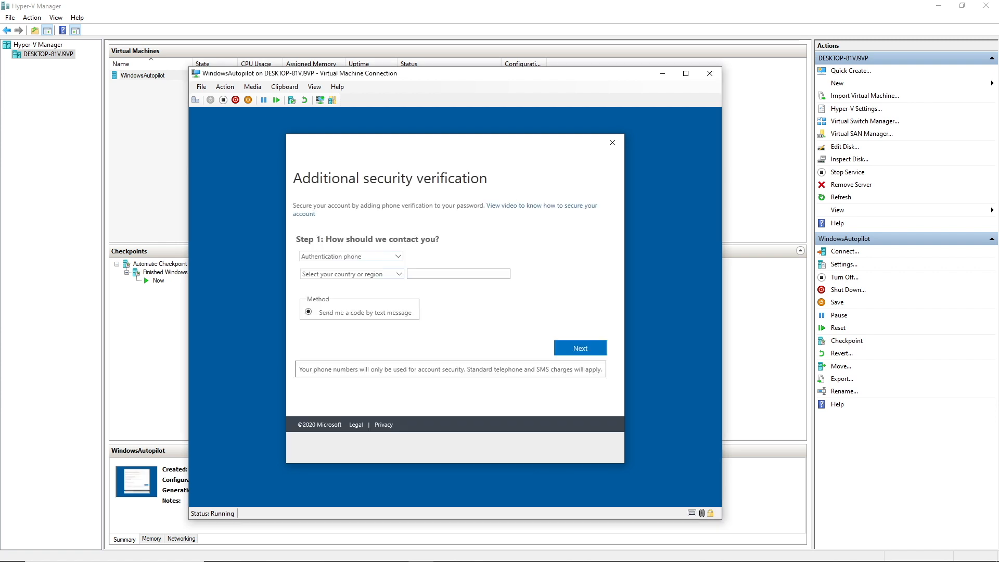
{"action": "left_click", "coordinate": [398, 273]}
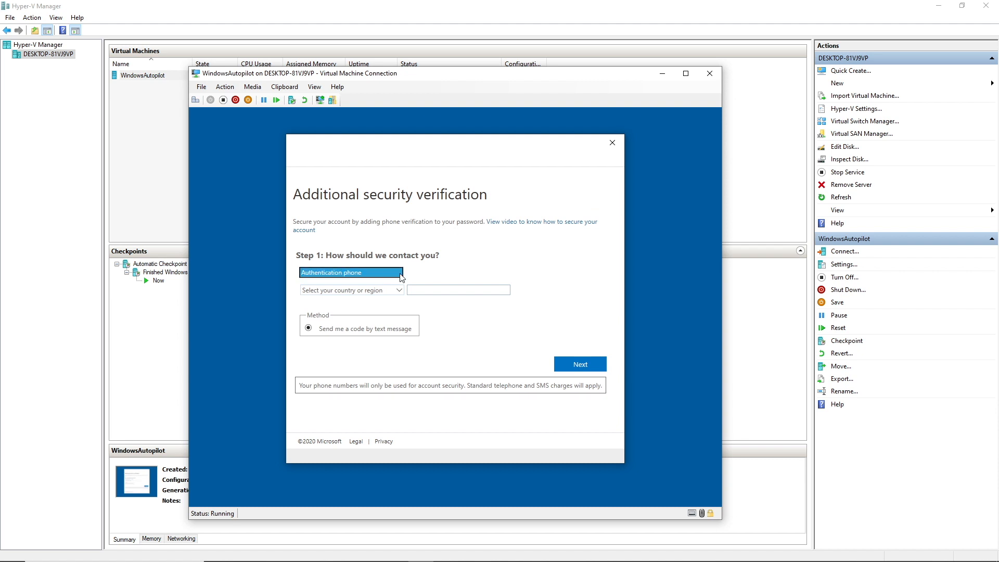
{"action": "left_click", "coordinate": [359, 290]}
{"action": "left_click", "coordinate": [360, 311]}
{"action": "left_click", "coordinate": [341, 325]}
{"action": "left_click", "coordinate": [379, 274]}
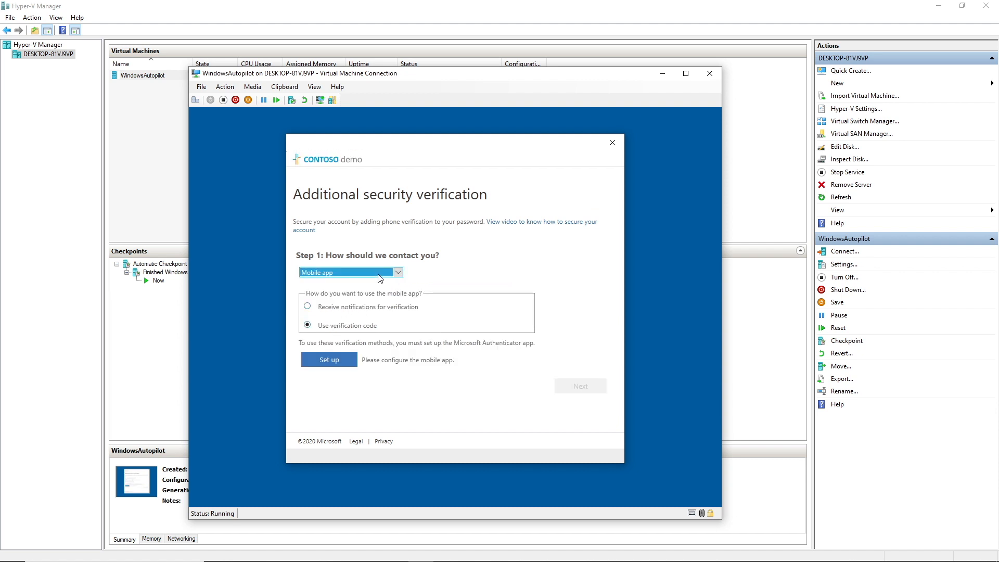
{"action": "left_click", "coordinate": [381, 256]}
{"action": "left_click", "coordinate": [397, 291]}
{"action": "left_click", "coordinate": [328, 211]}
{"action": "left_click", "coordinate": [459, 290]}
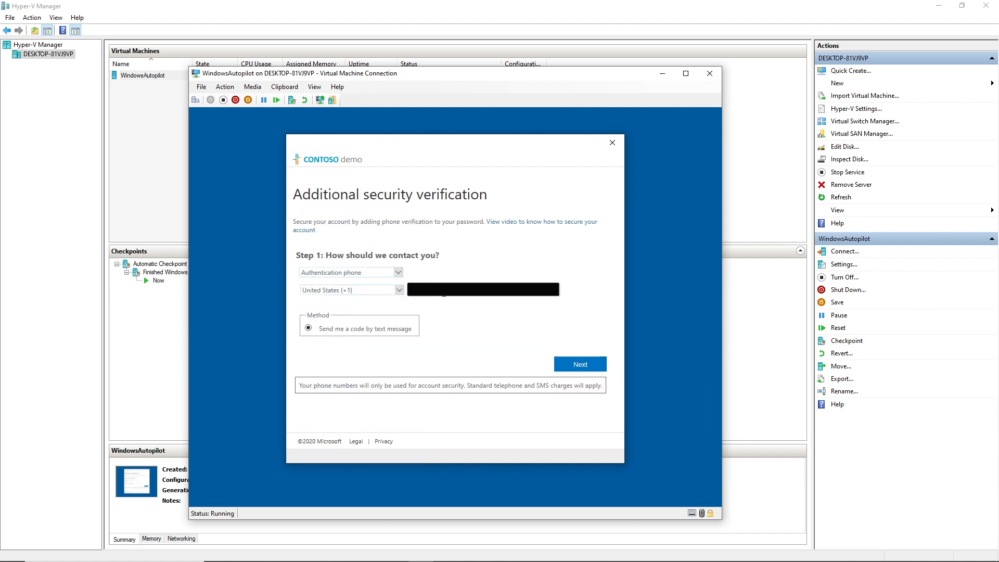
{"action": "left_click", "coordinate": [579, 364]}
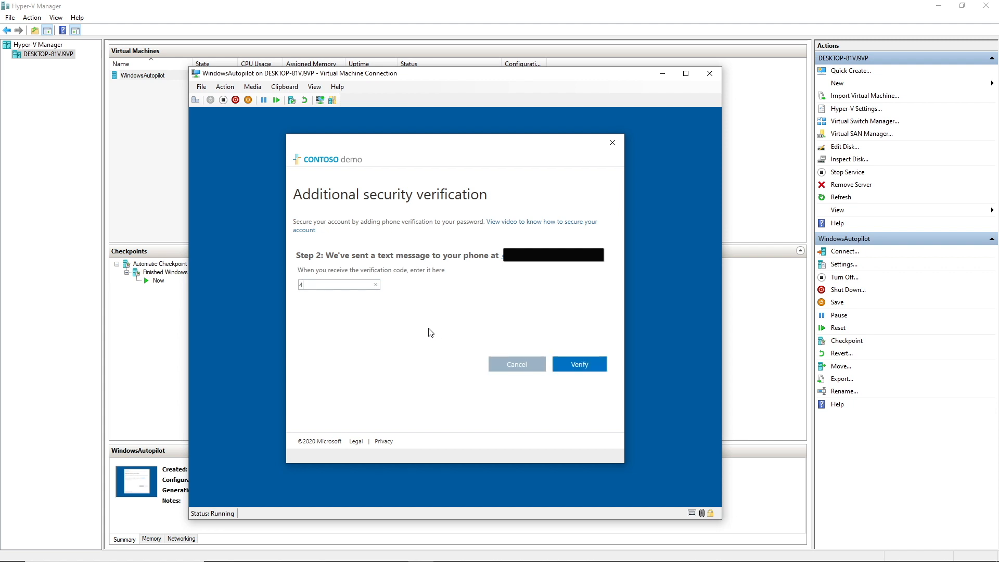
{"action": "left_click", "coordinate": [580, 366]}
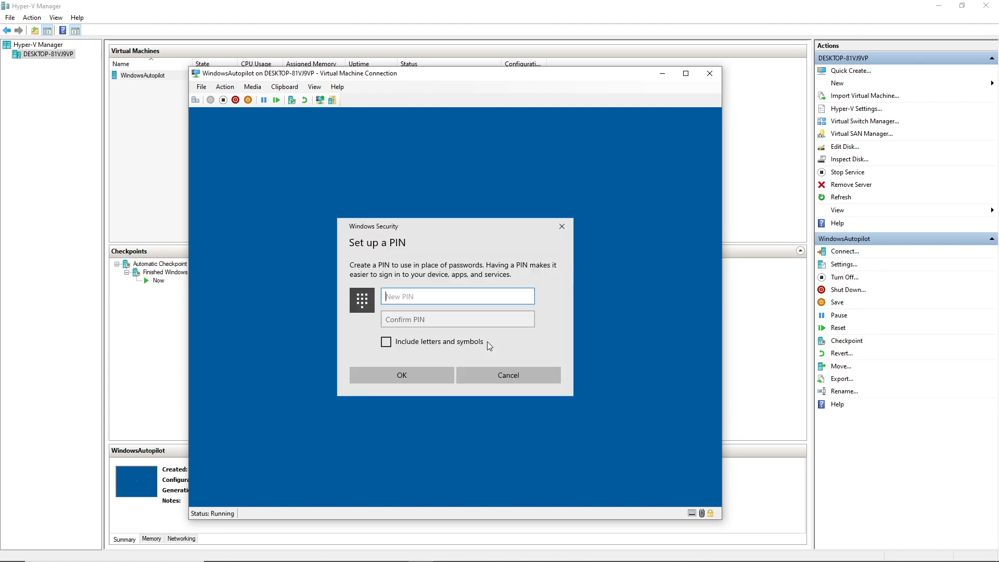
Step: Create and confirm the new Windows Hello PIN
{"action": "type", "text": "••••••"}
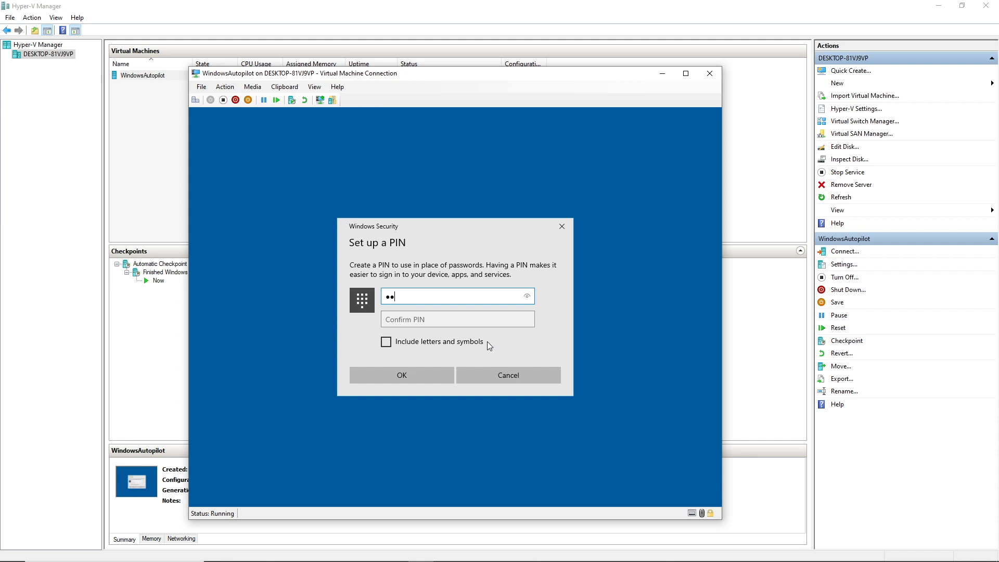
{"action": "key", "text": "Tab"}
{"action": "type", "text": "••••••"}
{"action": "left_click", "coordinate": [400, 376]}
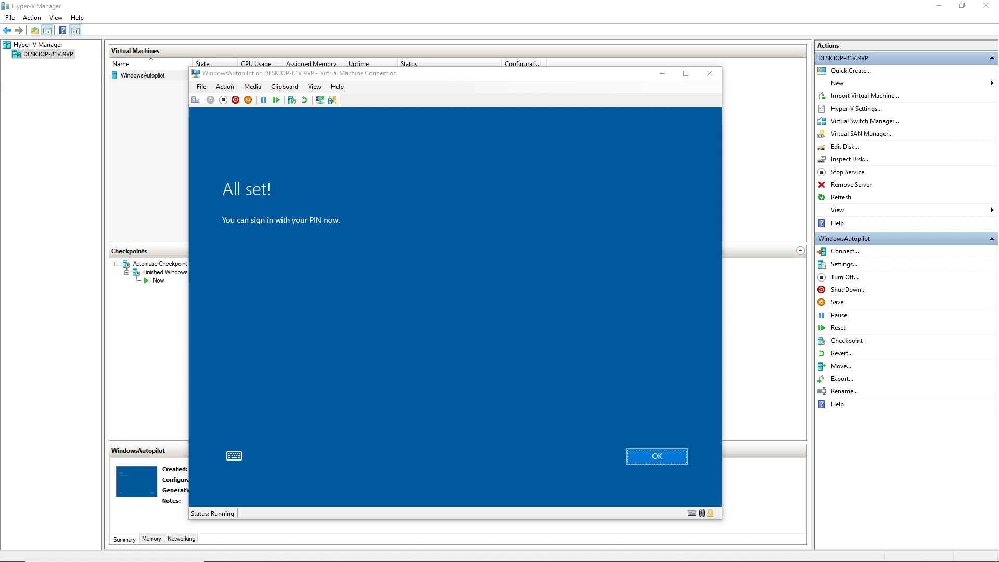
Step: Dismiss the All set! screen and confirm Word, Excel, Outlook appear under the Start menu's Recently added apps
{"action": "left_click", "coordinate": [666, 459]}
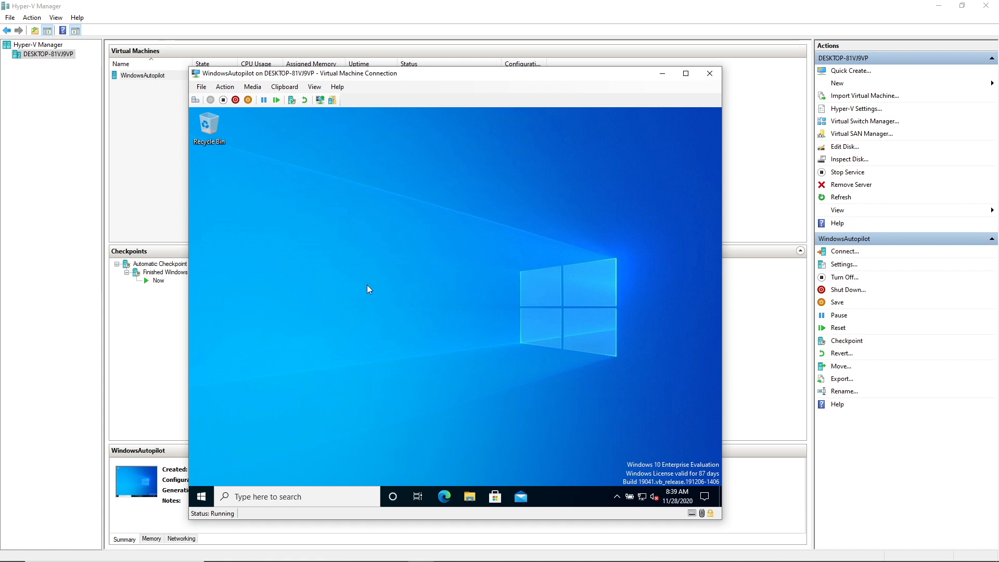
{"action": "left_click", "coordinate": [202, 500]}
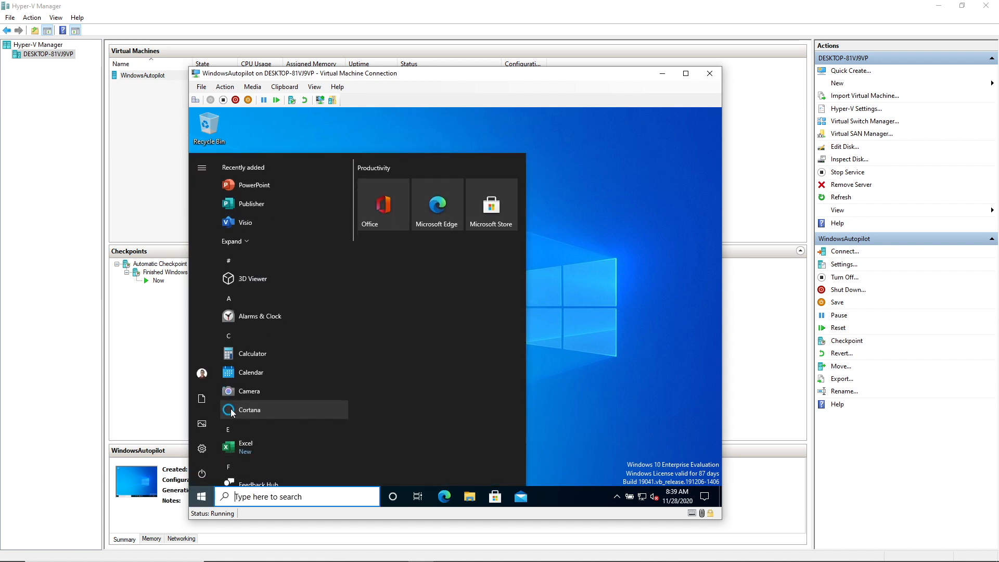
{"action": "left_click", "coordinate": [250, 243]}
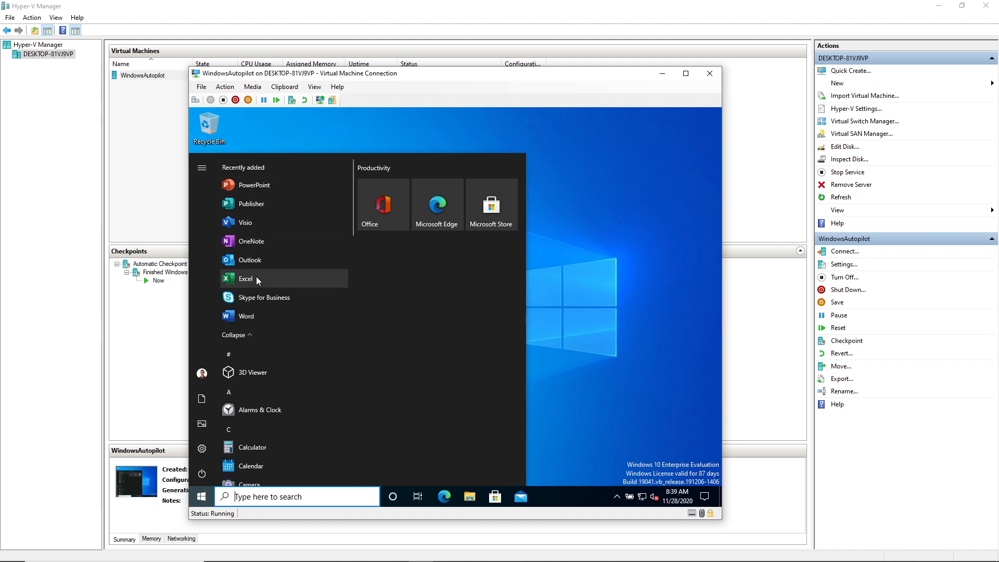
{"action": "scroll", "coordinate": [255, 291], "scroll_direction": "down", "scroll_amount": 2}
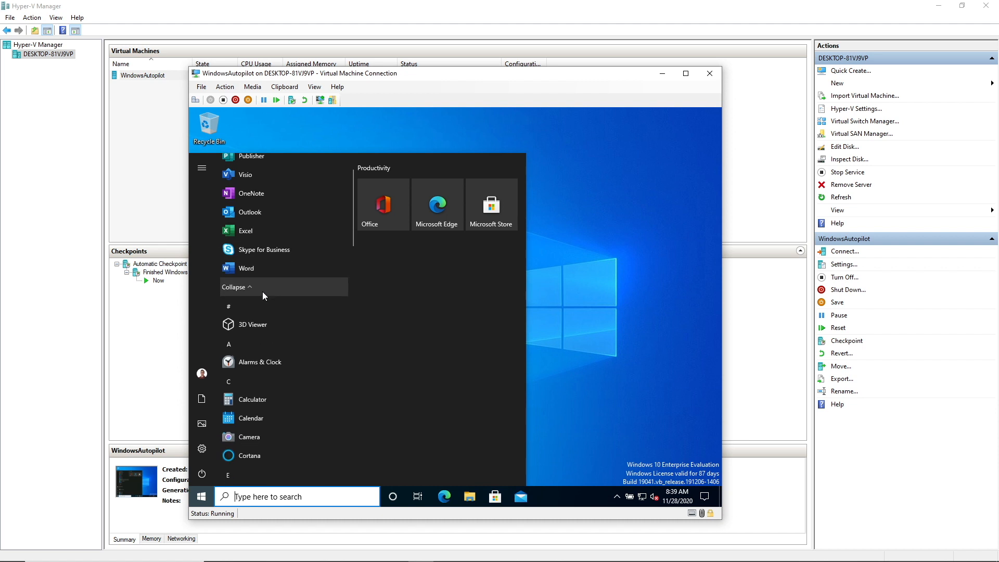
{"action": "left_click", "coordinate": [589, 355]}
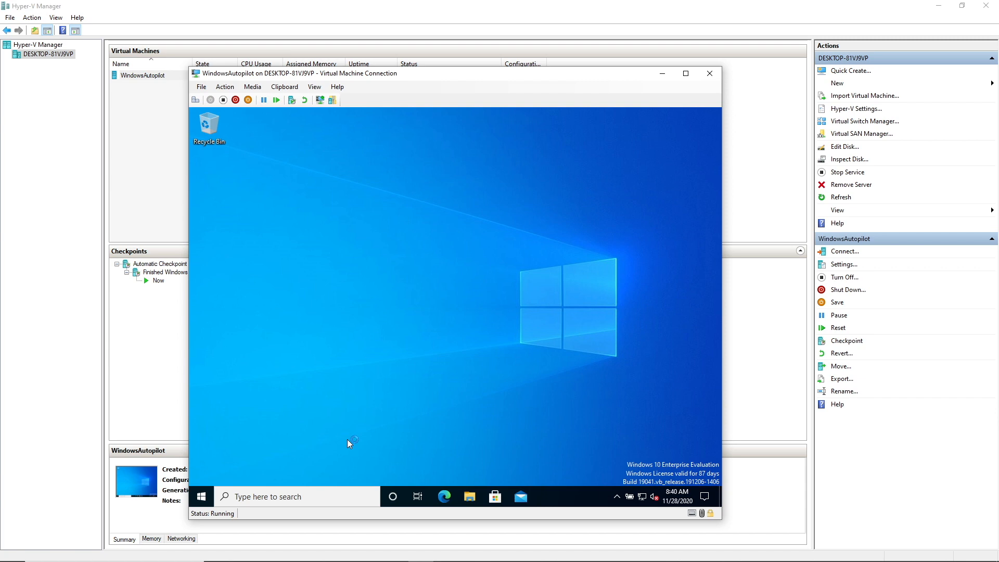
Step: Return to the Edge Endpoint Manager window and go to Devices > All devices
{"action": "mouse_move", "coordinate": [276, 560]}
{"action": "left_click", "coordinate": [293, 552]}
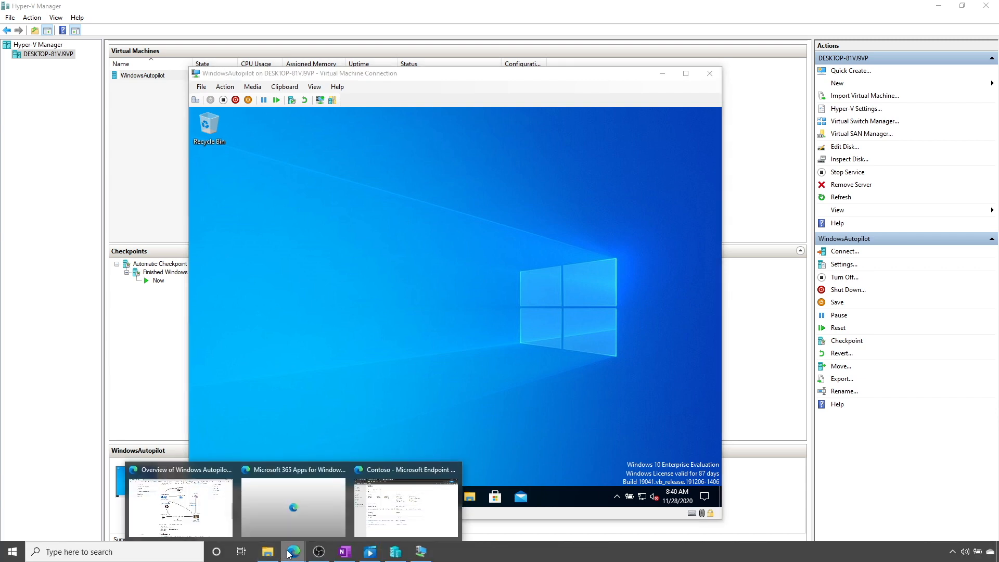
{"action": "left_click", "coordinate": [385, 510]}
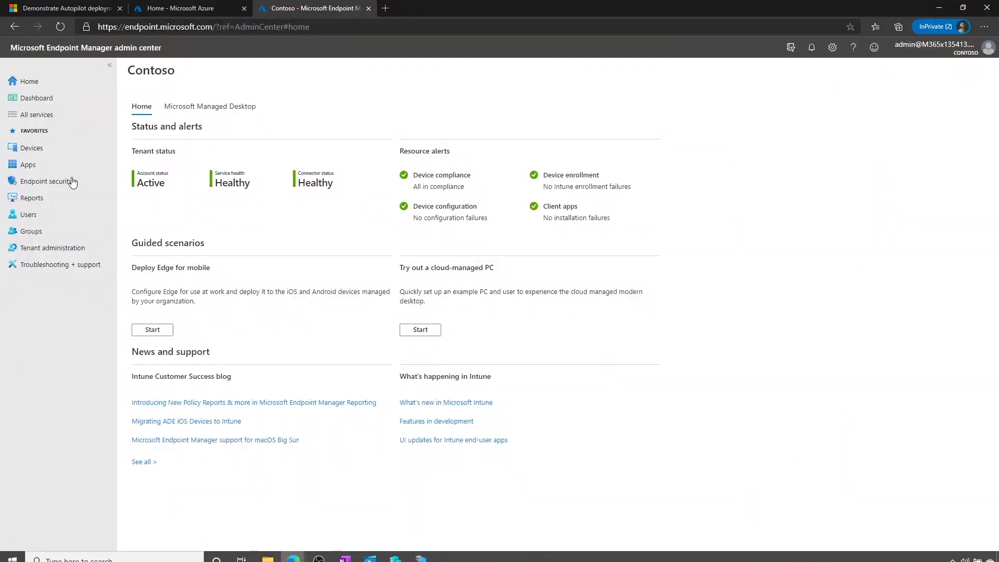
{"action": "left_click", "coordinate": [39, 148]}
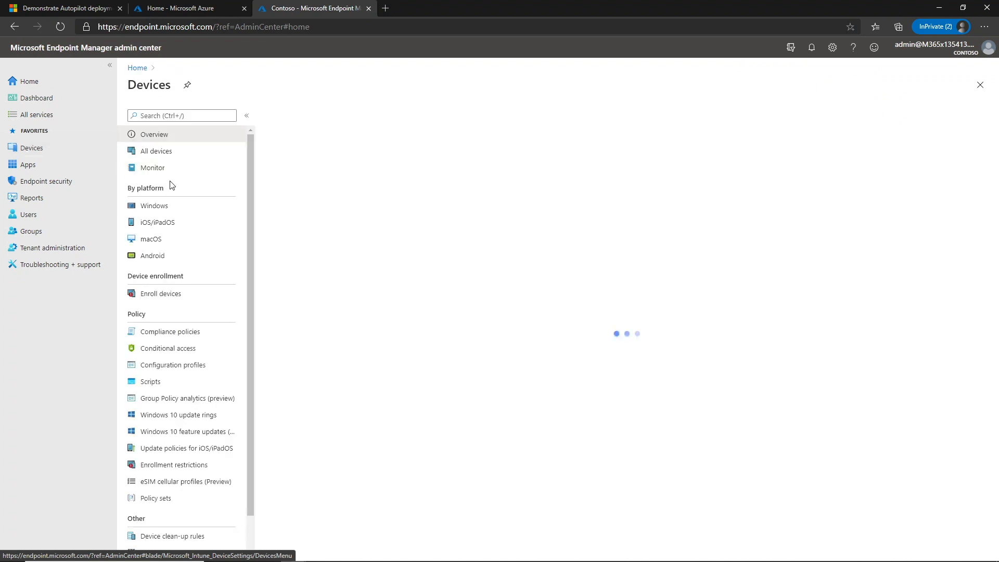
{"action": "left_click", "coordinate": [196, 157]}
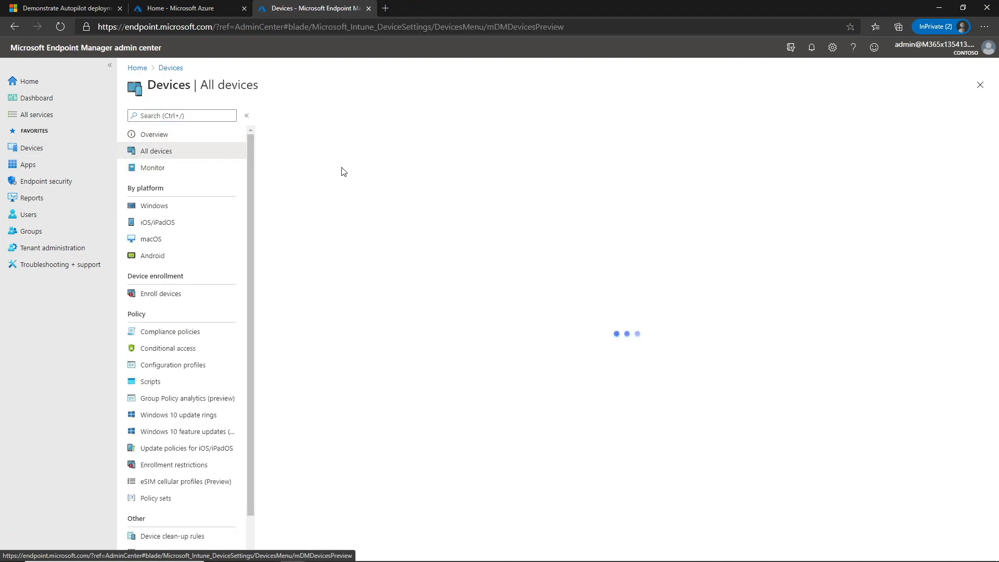